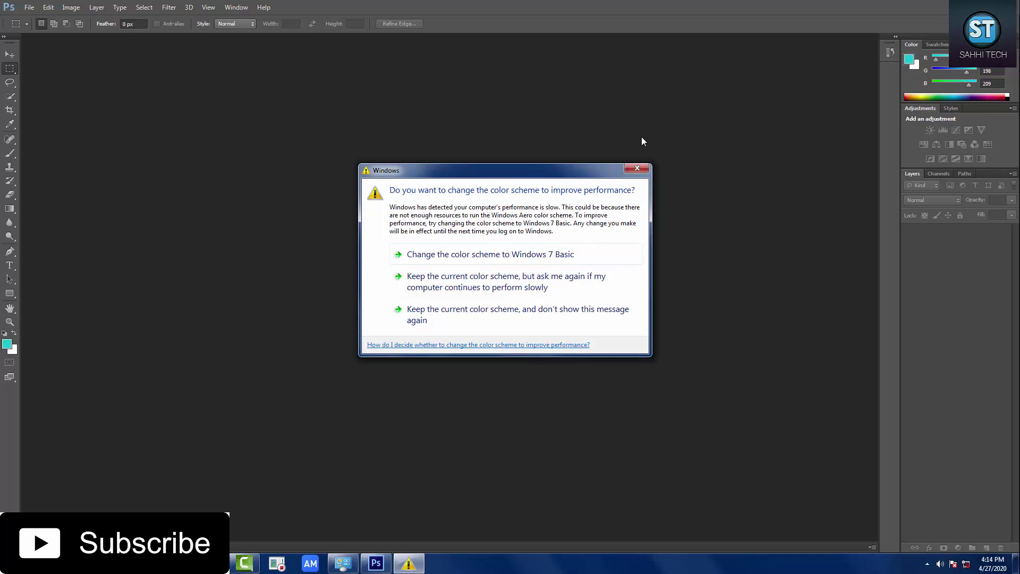
# Close the Windows colour-scheme performance warning to reach the empty Photoshop workspace.
pyautogui.click(637, 169)
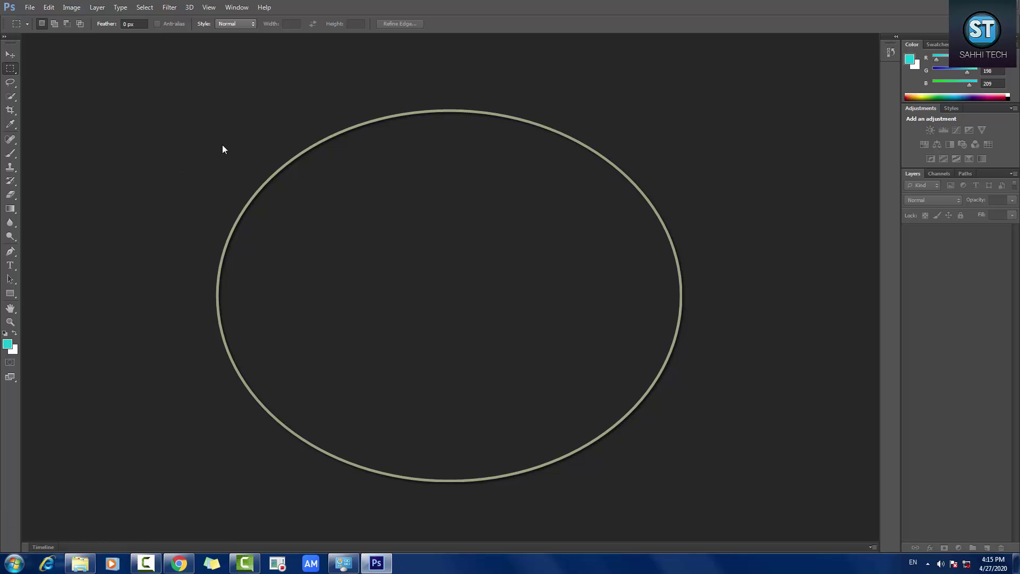
pyautogui.click(29, 7)
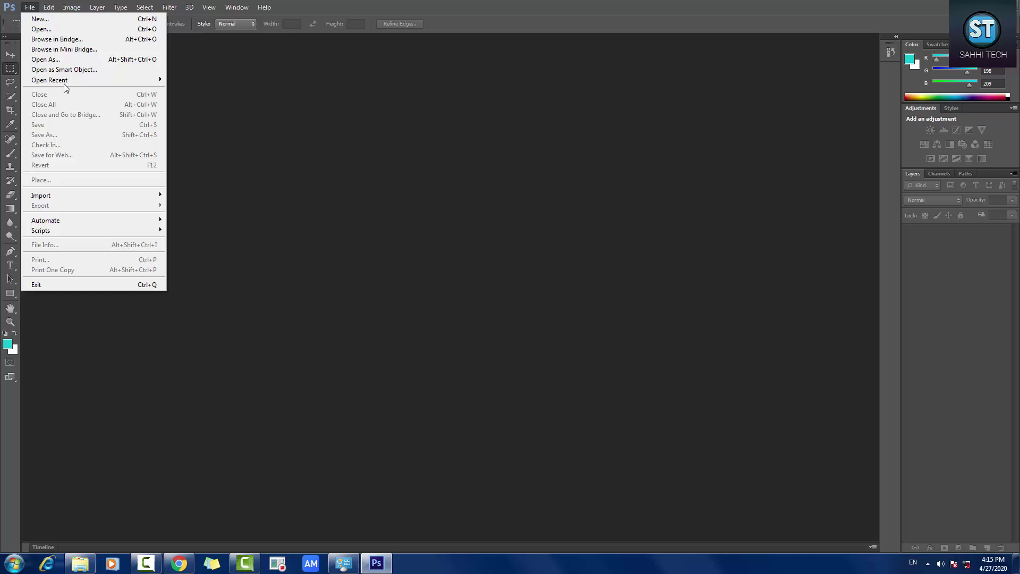
pyautogui.click(60, 29)
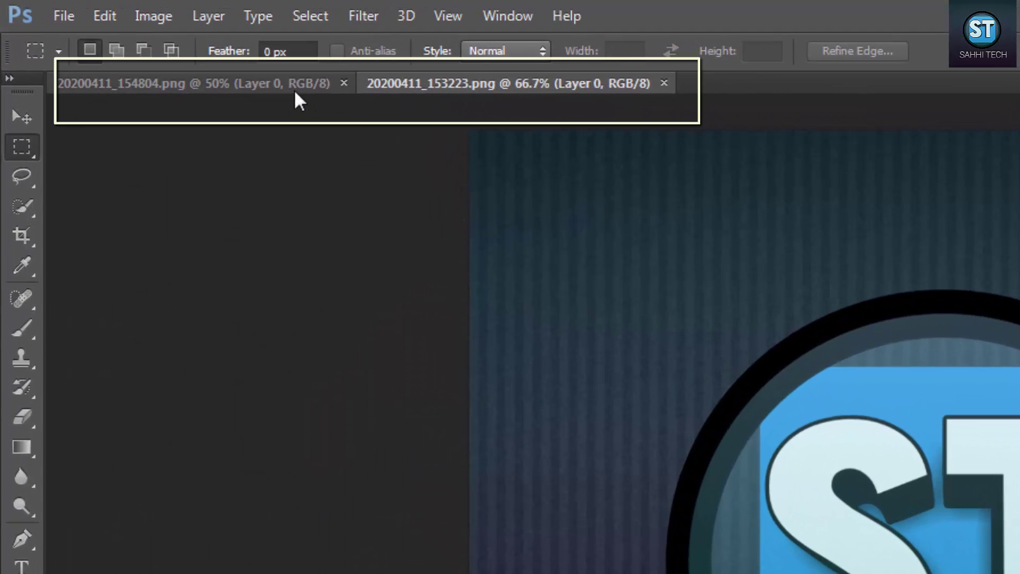
pyautogui.click(282, 83)
pyautogui.click(491, 89)
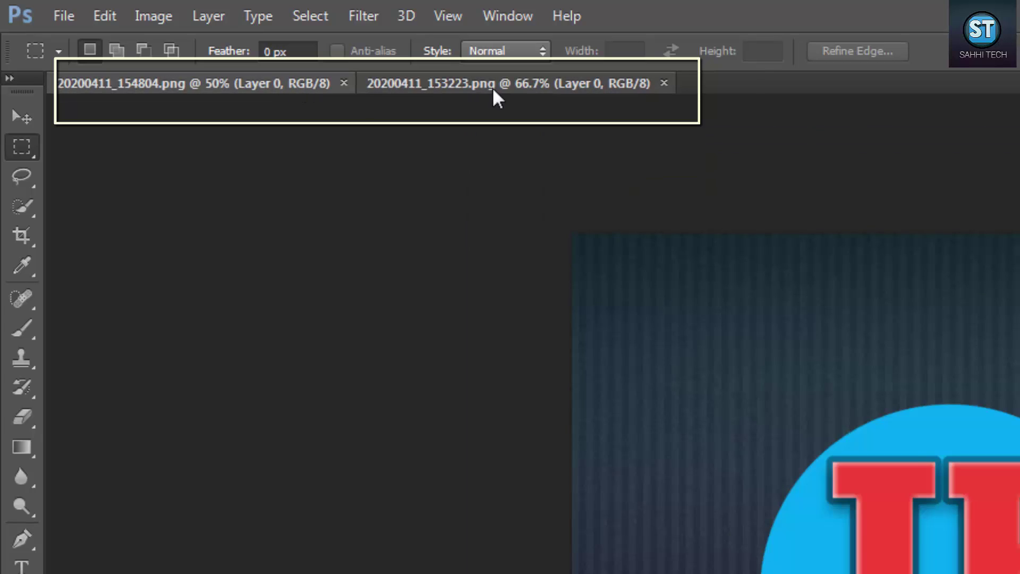
pyautogui.click(238, 82)
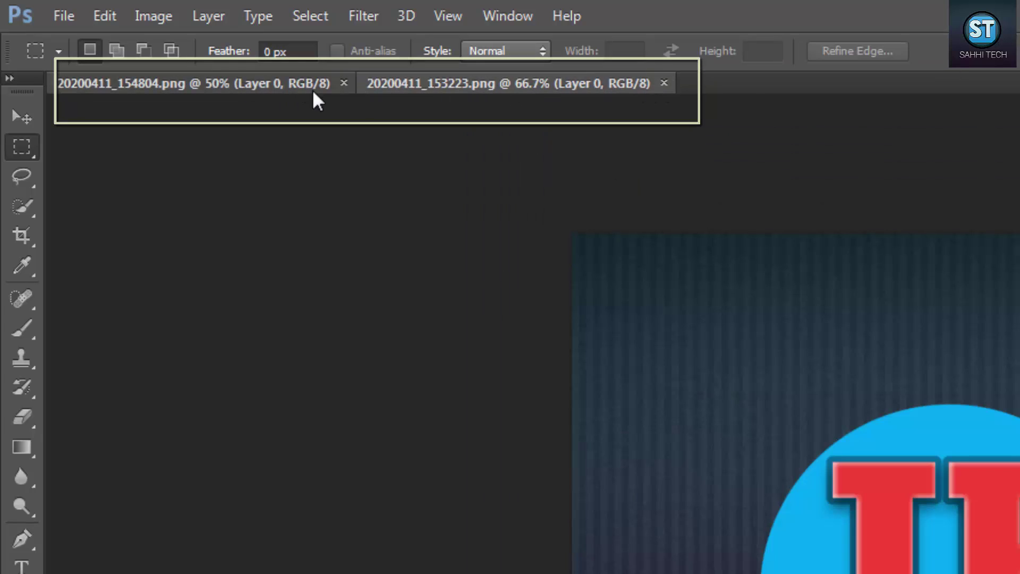
pyautogui.click(344, 83)
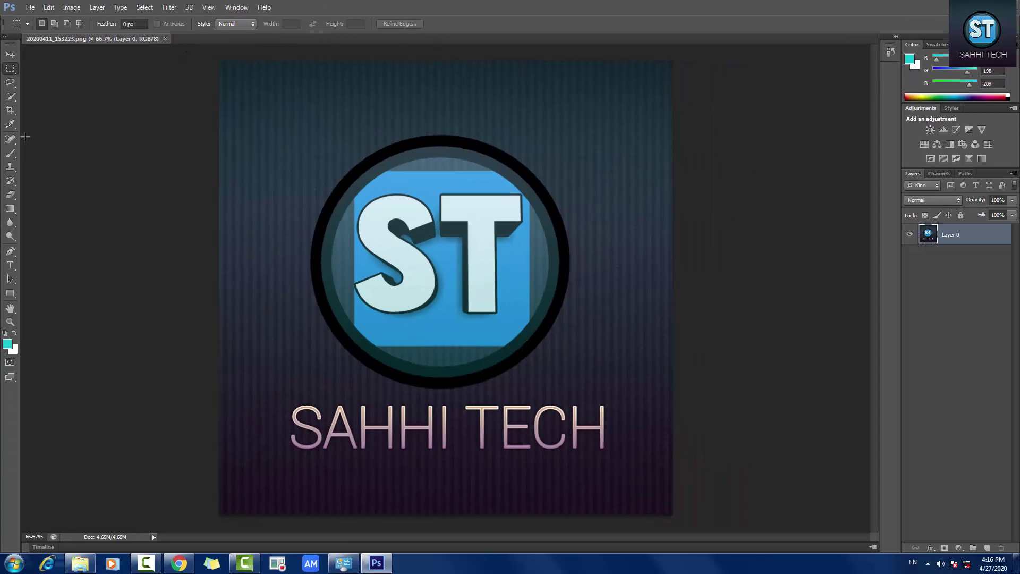
pyautogui.click(29, 7)
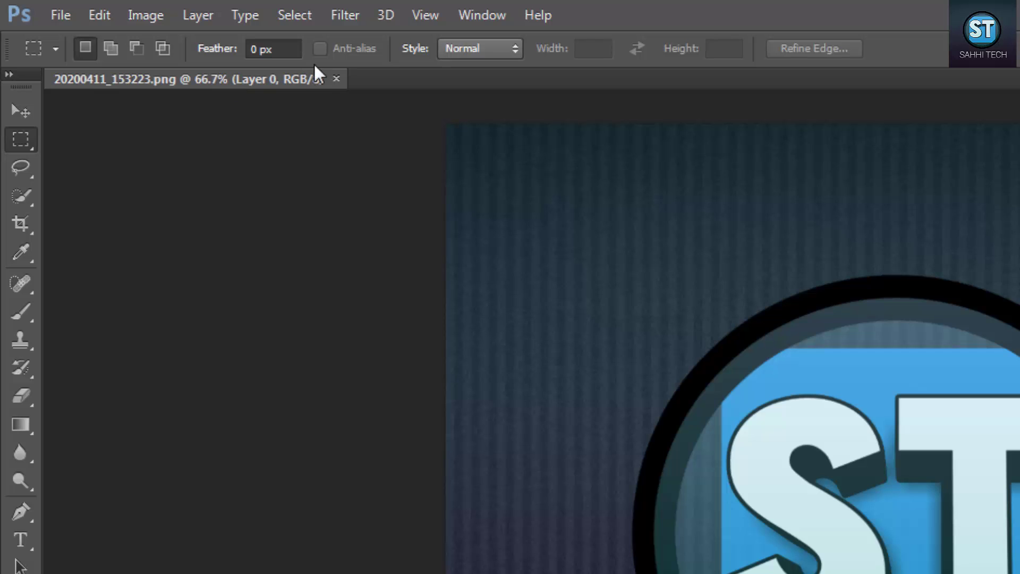
pyautogui.click(336, 78)
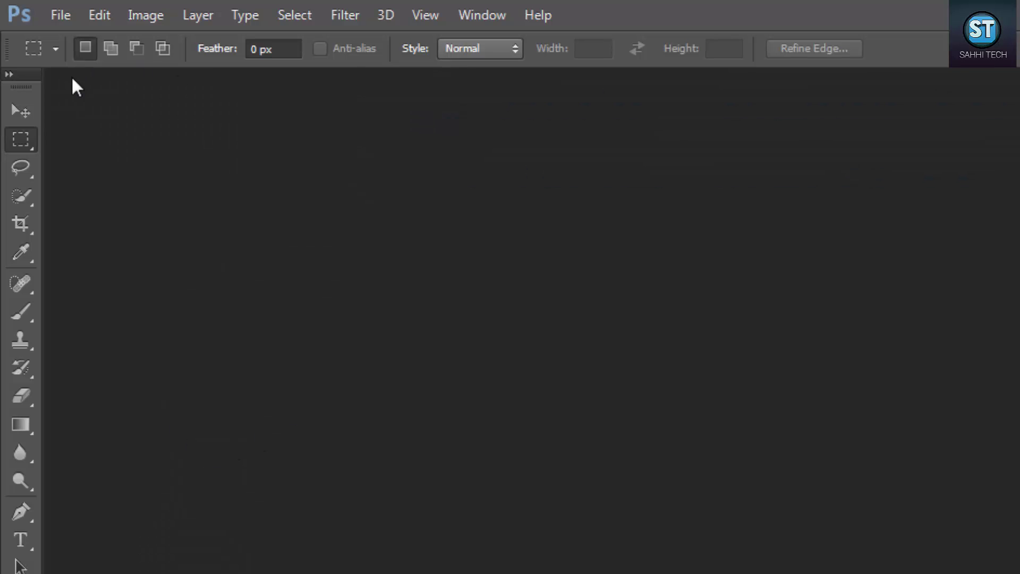
# Create a new document named 'jjjje' with the Default Photoshop Size preset (7 × 5 in, 72 ppi).
pyautogui.click(60, 15)
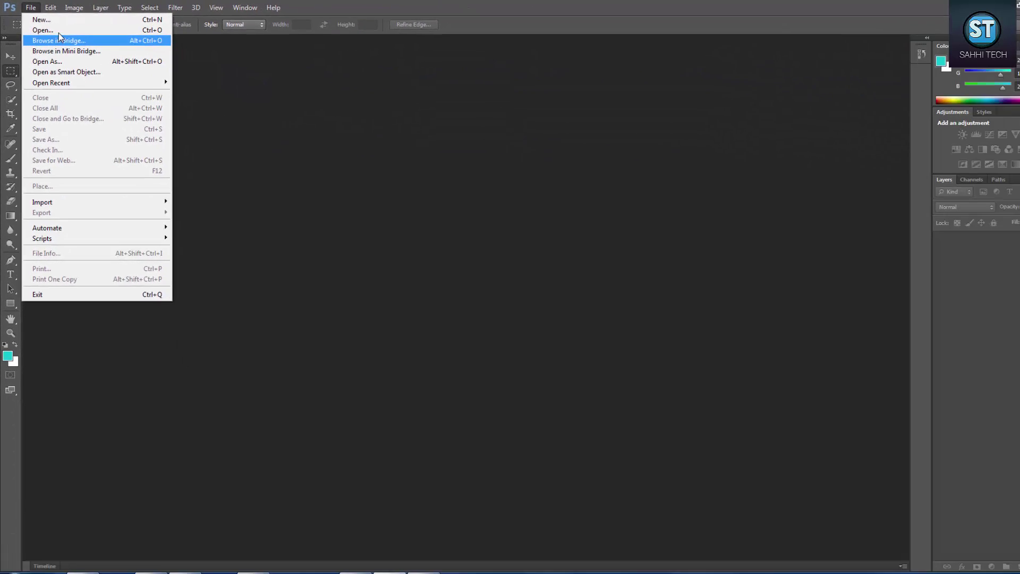
pyautogui.click(59, 21)
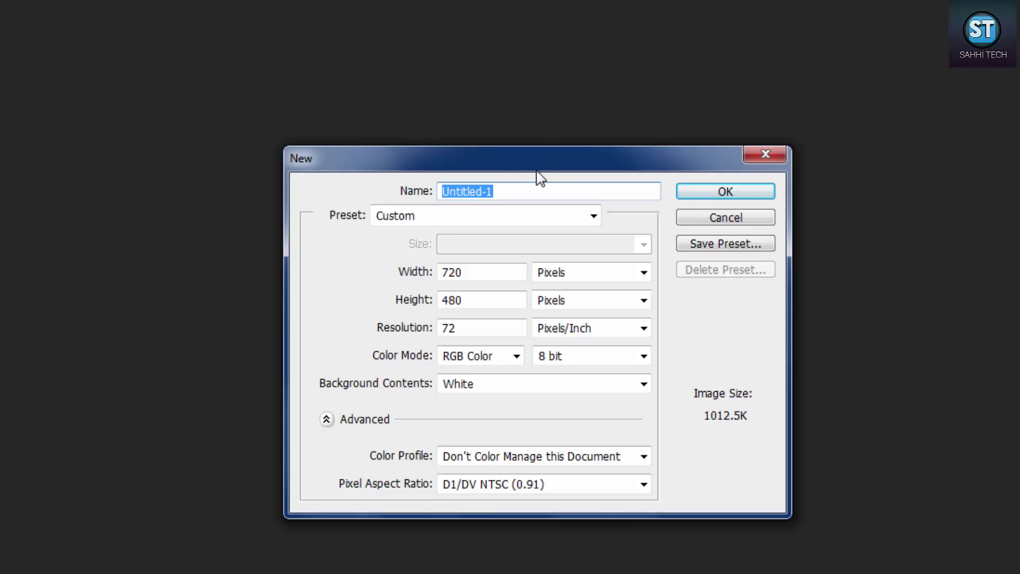
pyautogui.click(514, 191)
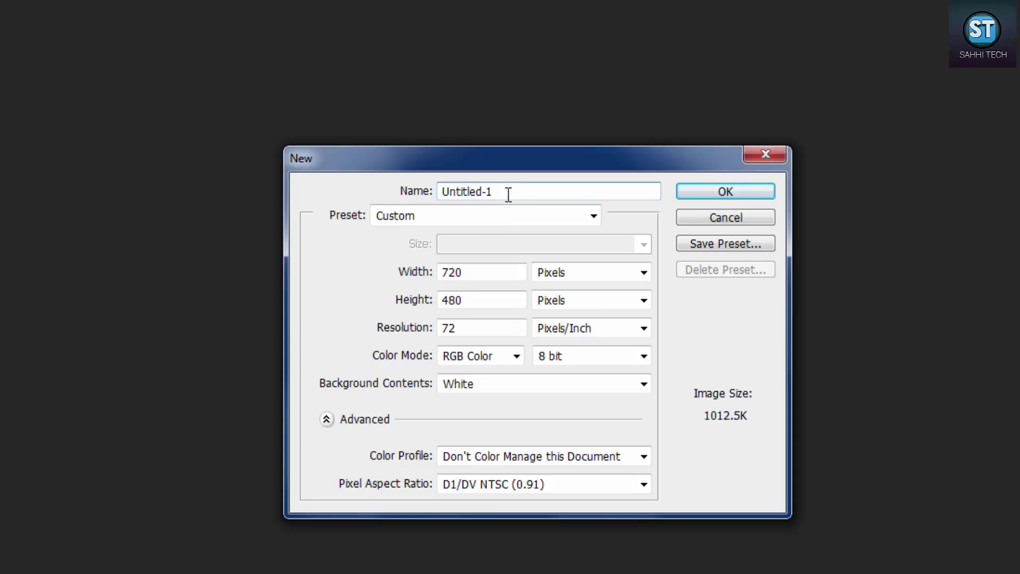
pyautogui.press('BackSpace')
pyautogui.press('BackSpace')
pyautogui.press('BackSpace')
pyautogui.press('BackSpace')
pyautogui.press('BackSpace')
pyautogui.write('jjjje')
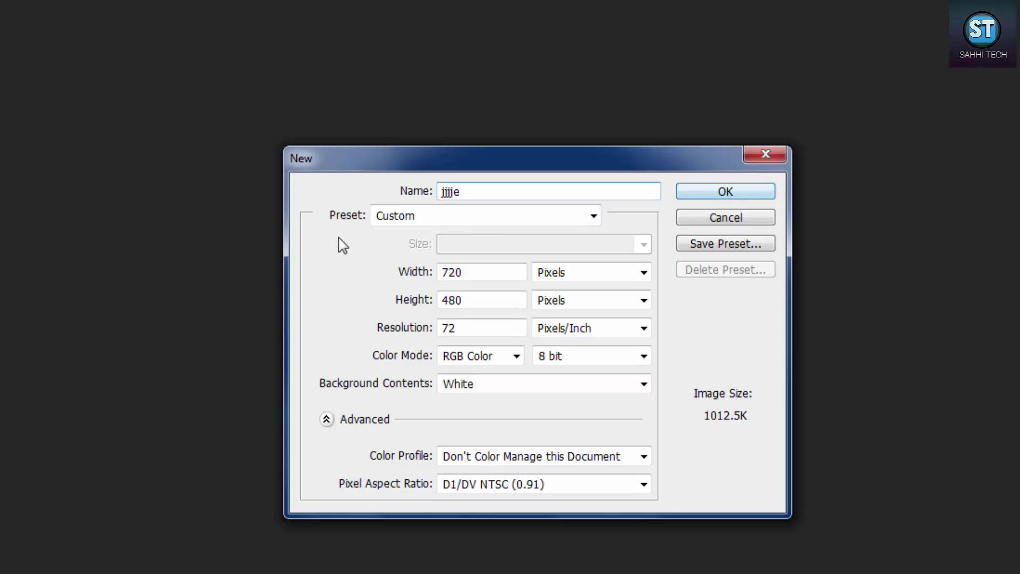
pyautogui.click(593, 217)
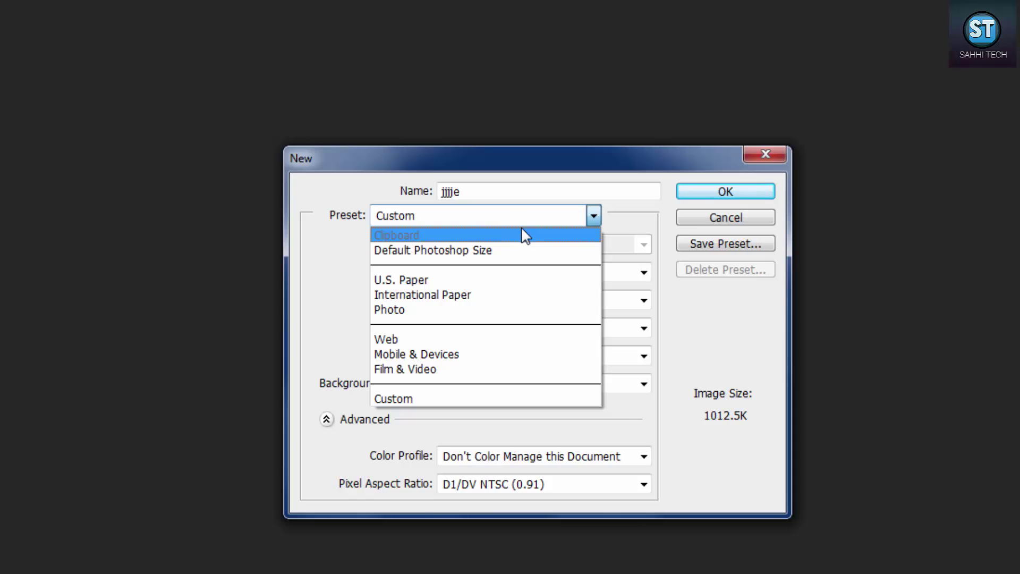
pyautogui.click(475, 236)
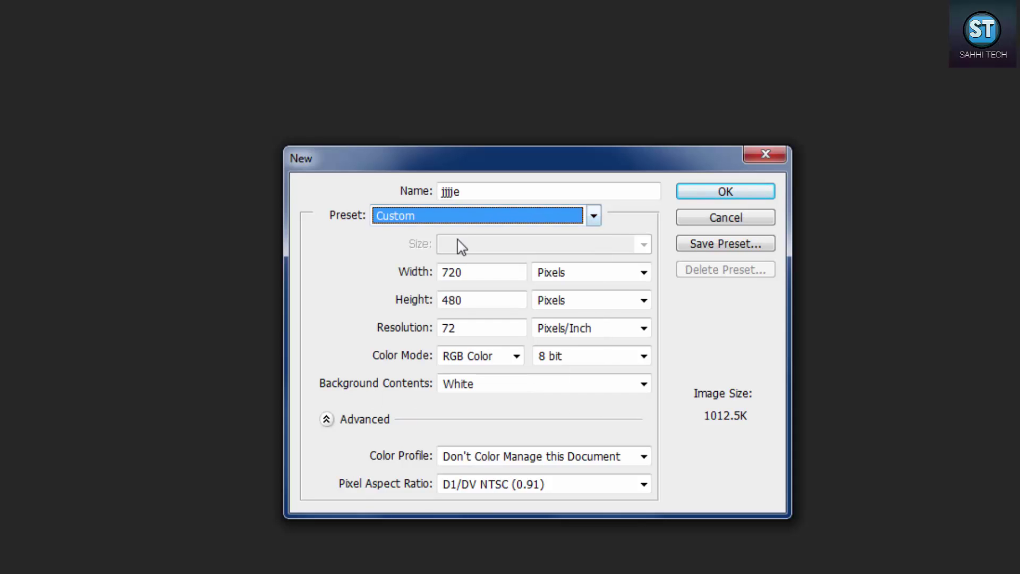
pyautogui.click(592, 216)
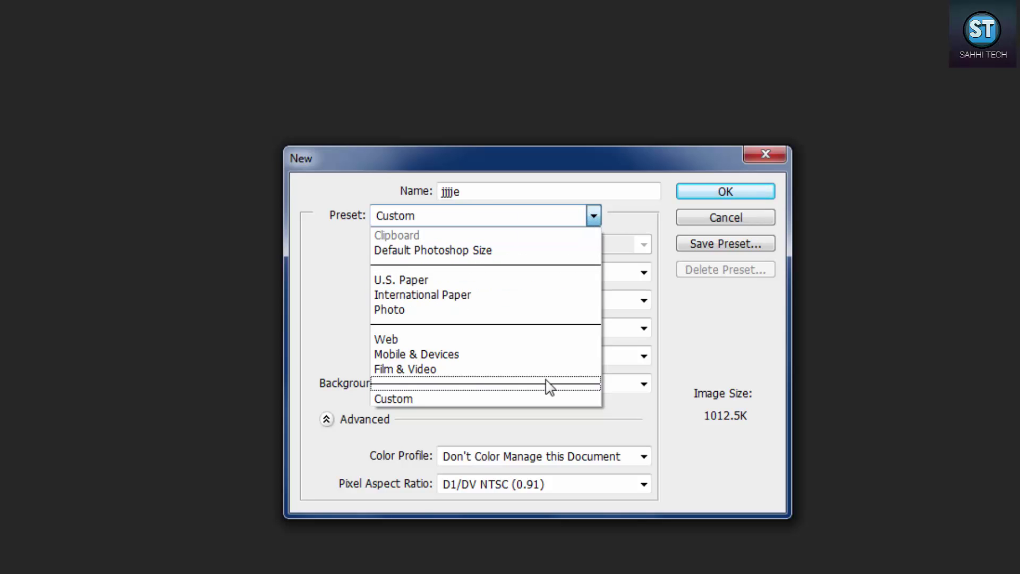
pyautogui.click(523, 253)
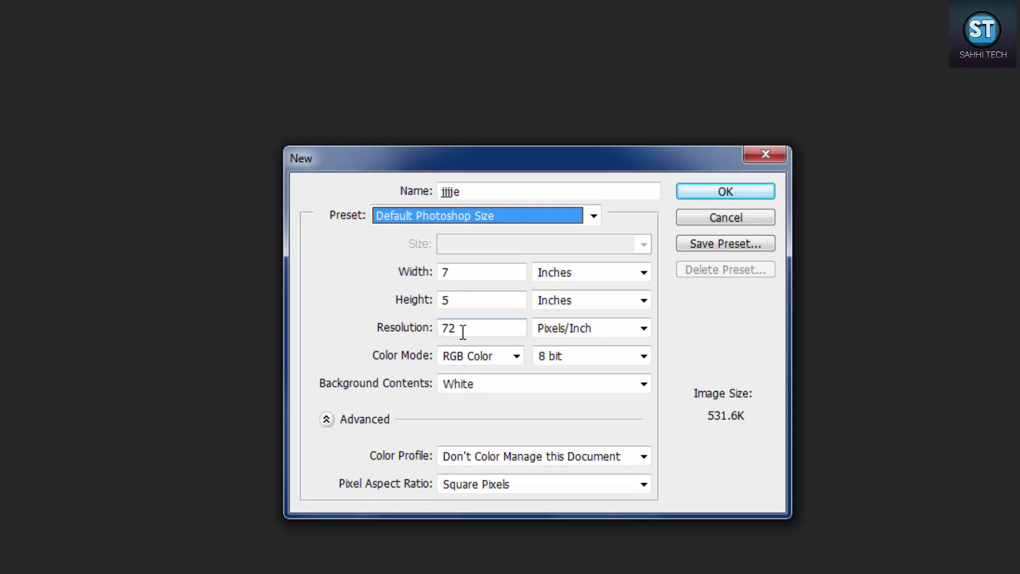
pyautogui.click(712, 191)
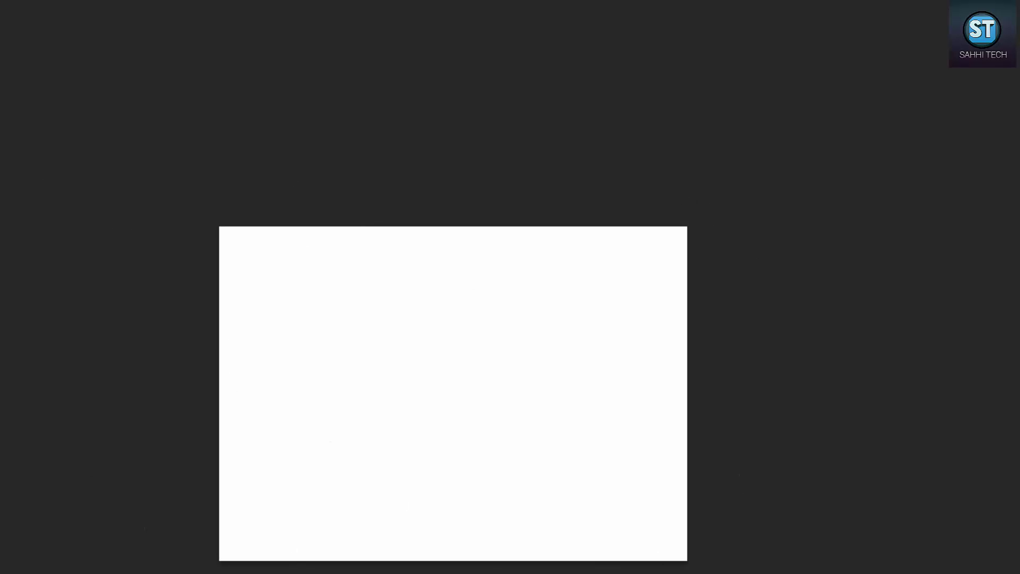
# Create a blank A4 document (210 × 297 mm, 300 ppi) with the International Paper preset.
pyautogui.hotkey('ctrl', 'n')
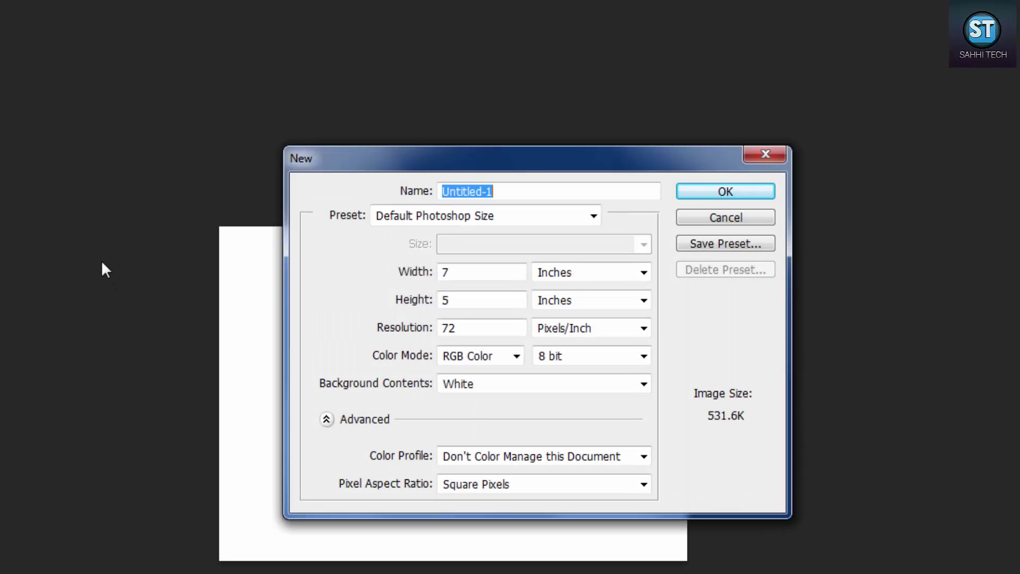
pyautogui.click(594, 216)
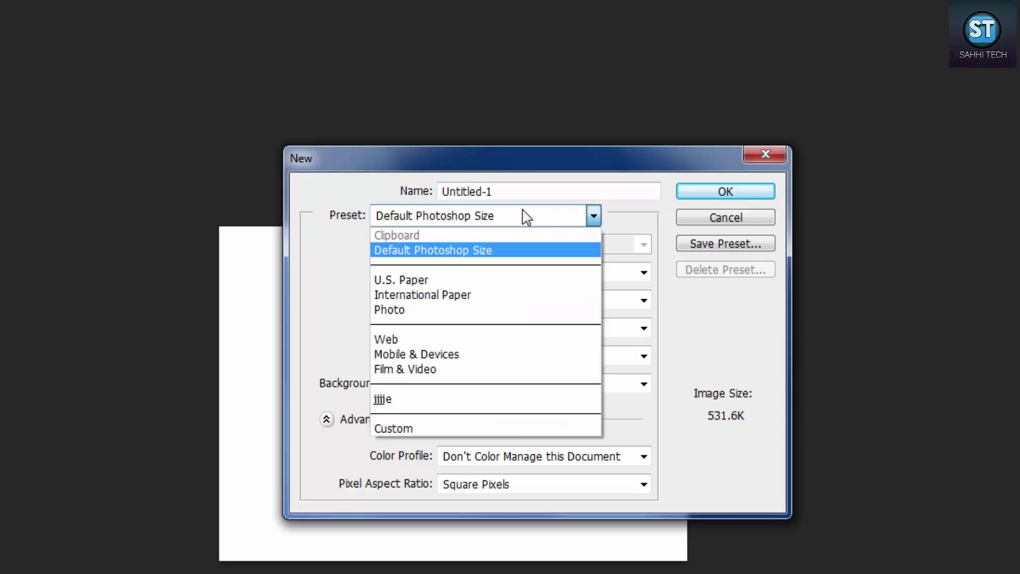
pyautogui.click(418, 276)
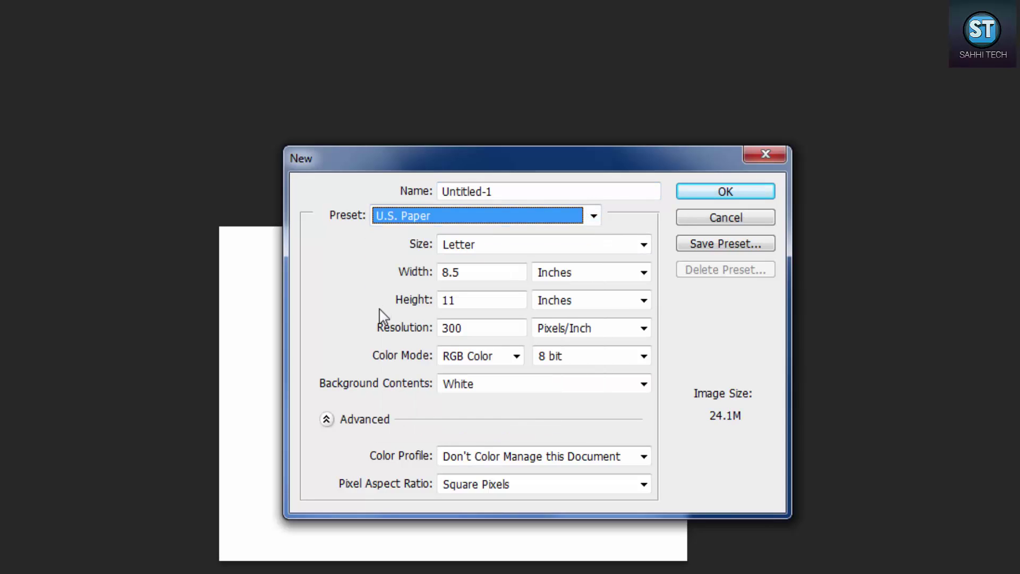
pyautogui.click(592, 217)
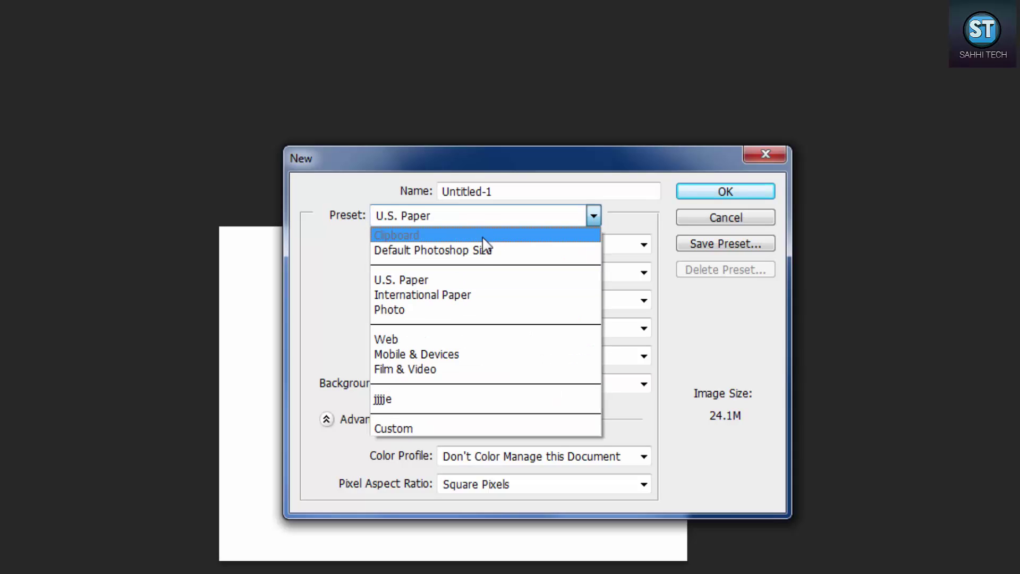
pyautogui.click(488, 295)
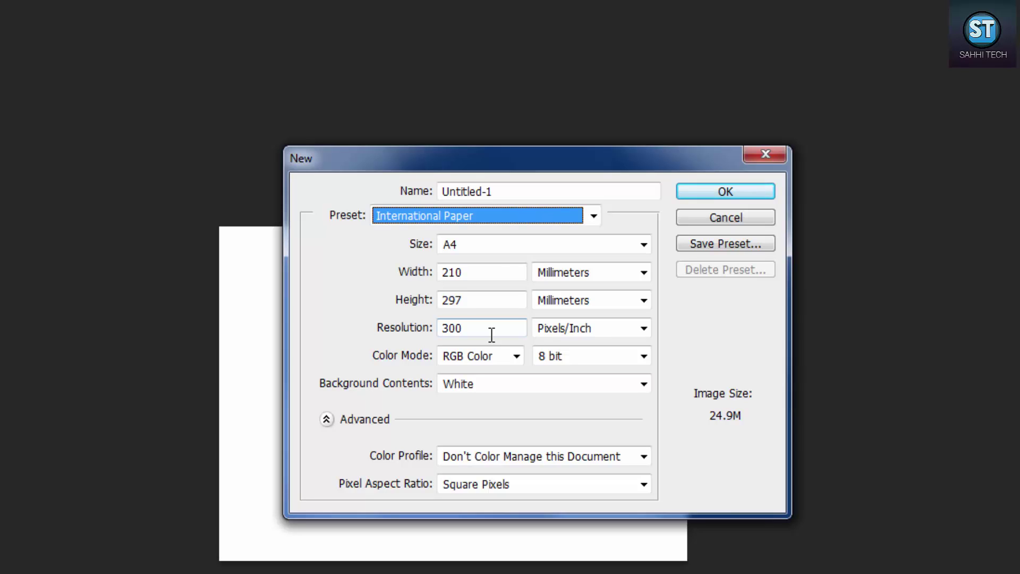
pyautogui.click(593, 216)
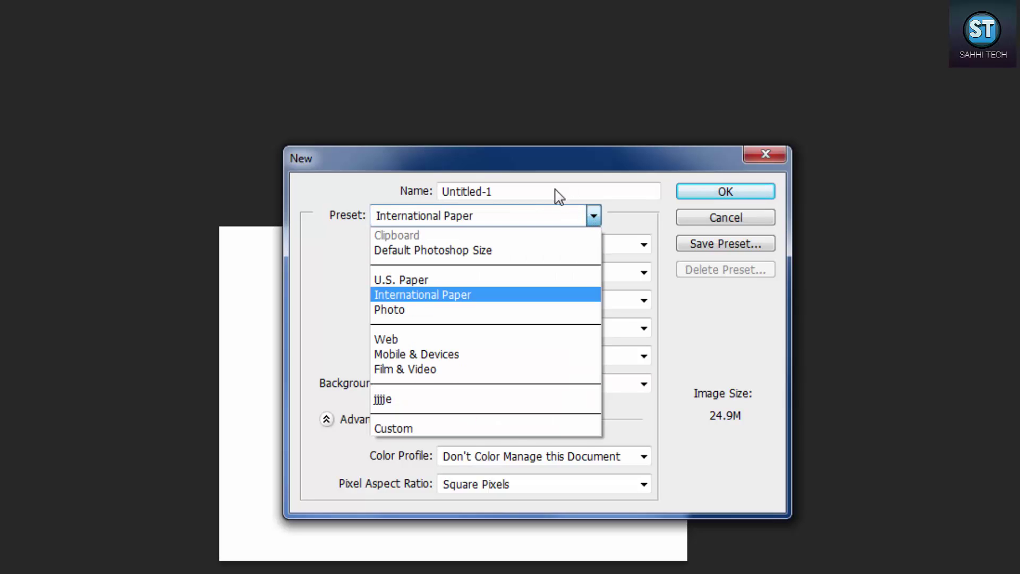
pyautogui.click(180, 235)
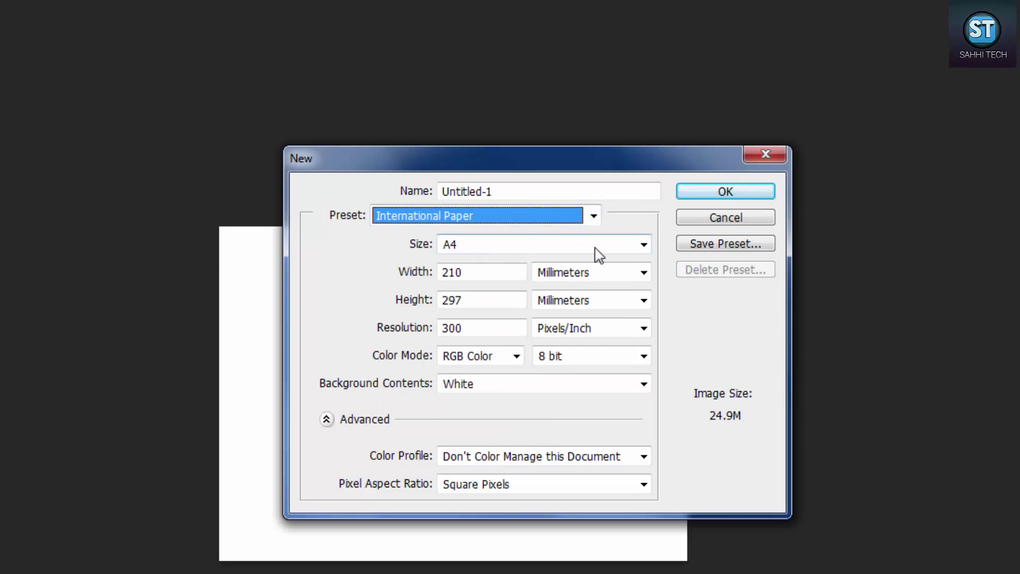
pyautogui.click(641, 246)
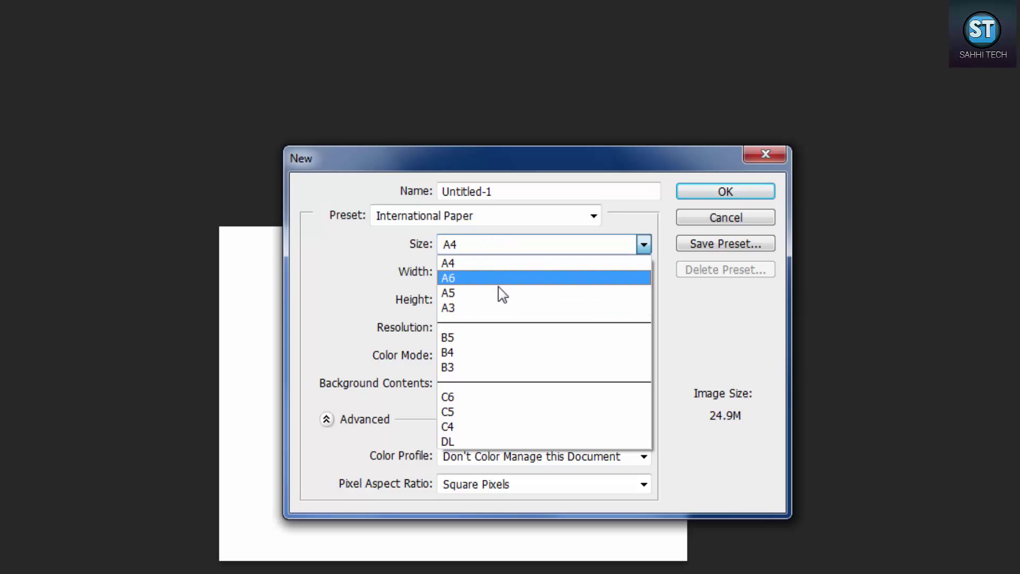
pyautogui.click(192, 200)
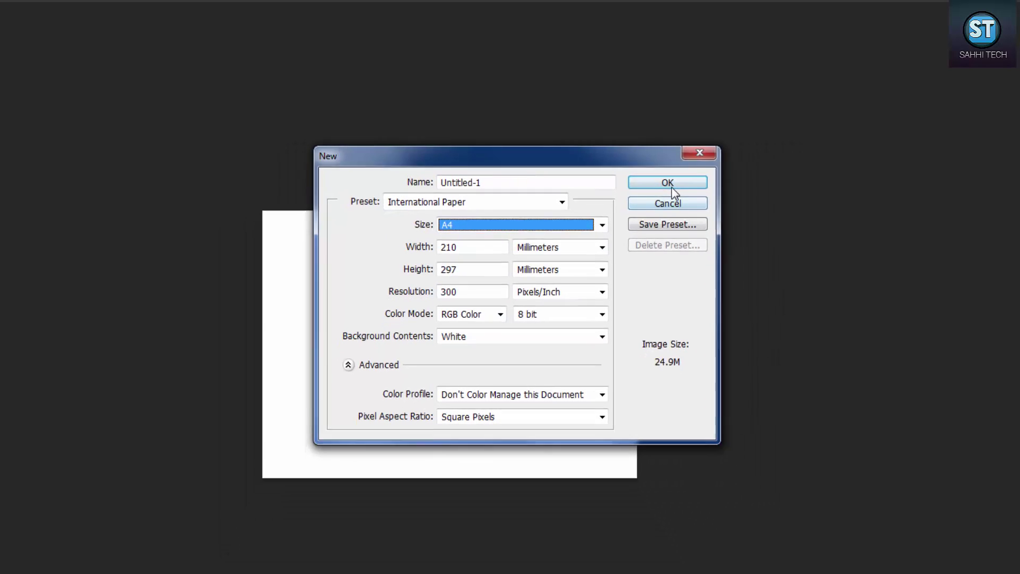
pyautogui.click(672, 186)
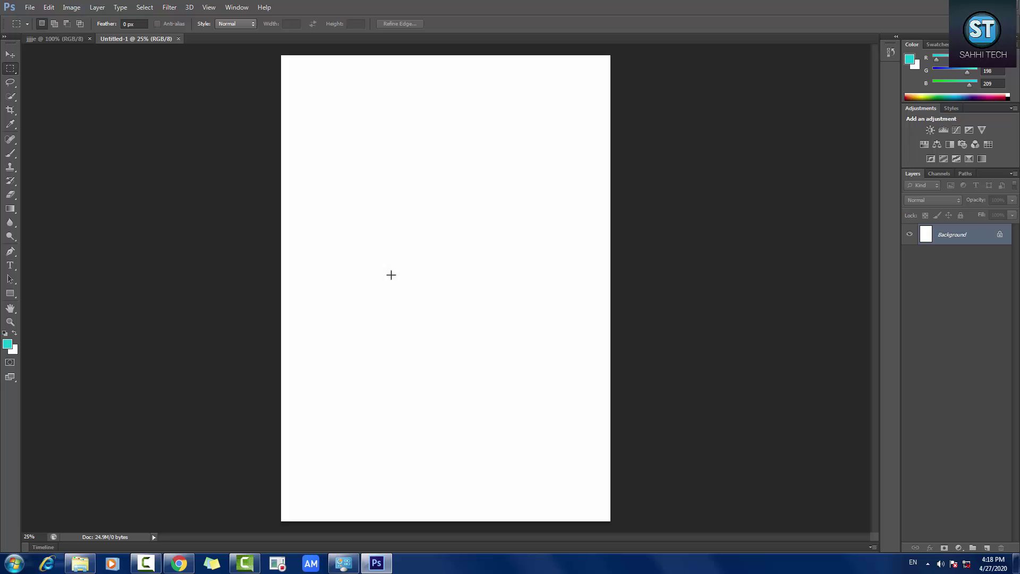
# Start a new document and try the Web preset, browsing its page sizes.
pyautogui.click(25, 9)
pyautogui.click(38, 19)
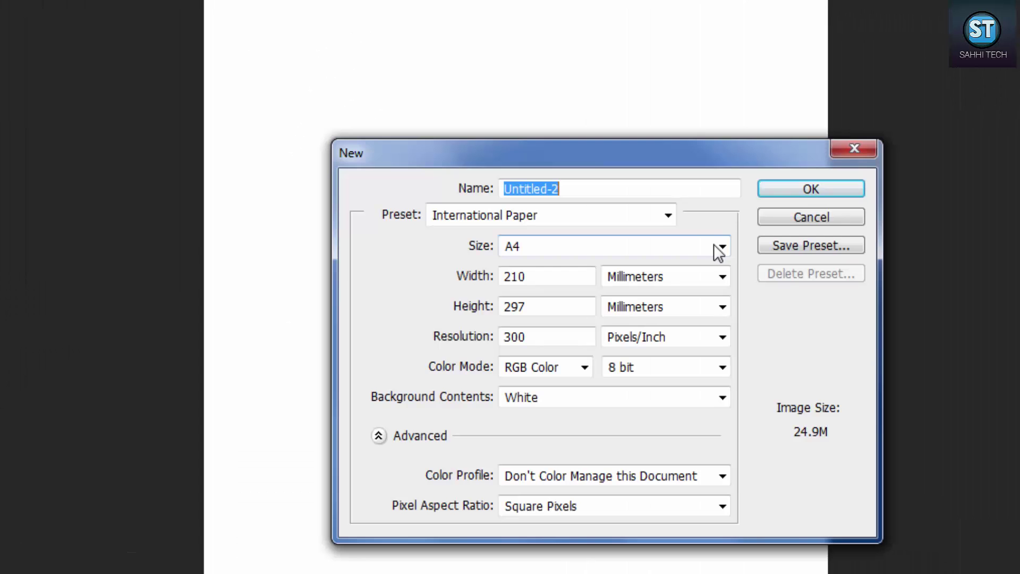
pyautogui.click(669, 216)
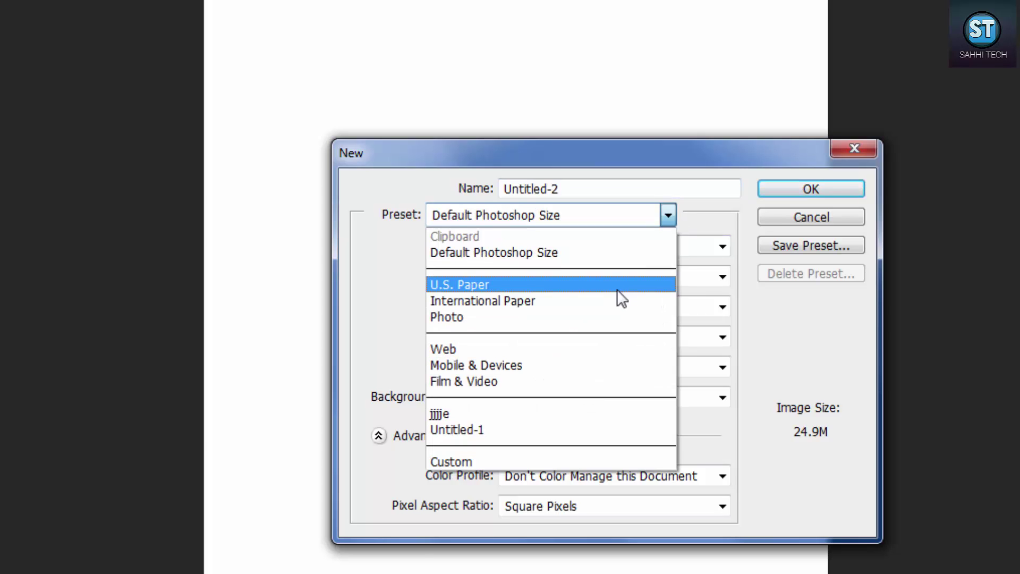
pyautogui.click(513, 349)
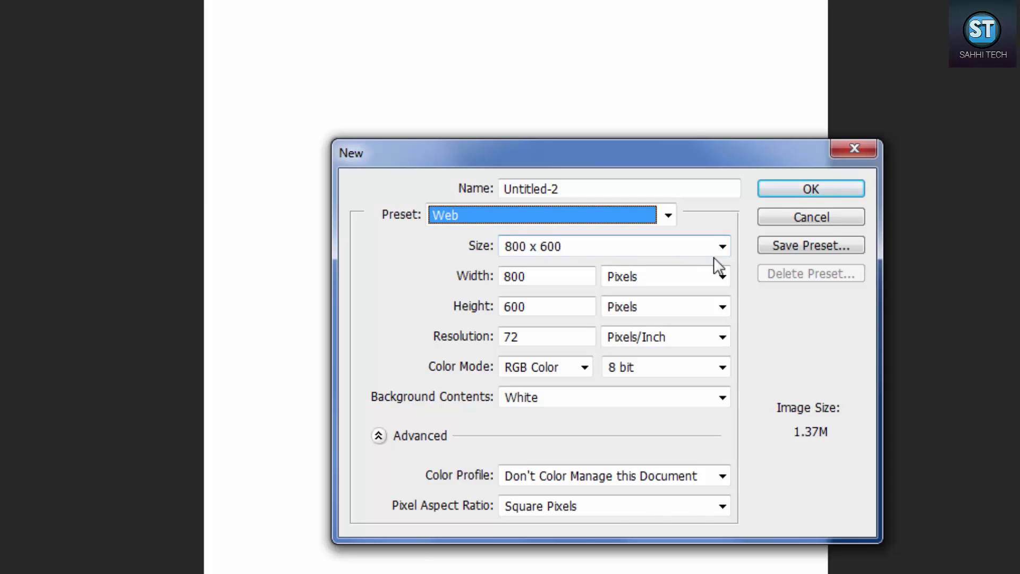
pyautogui.click(723, 247)
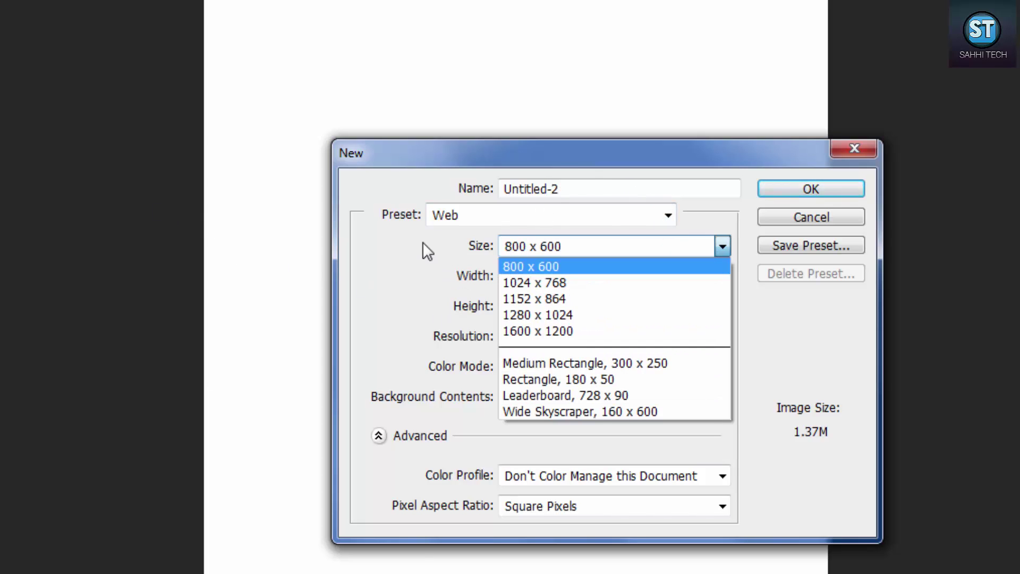
# Switch the preset to Mobile & Devices, keeping the 240 × 320 pixel size.
pyautogui.click(644, 215)
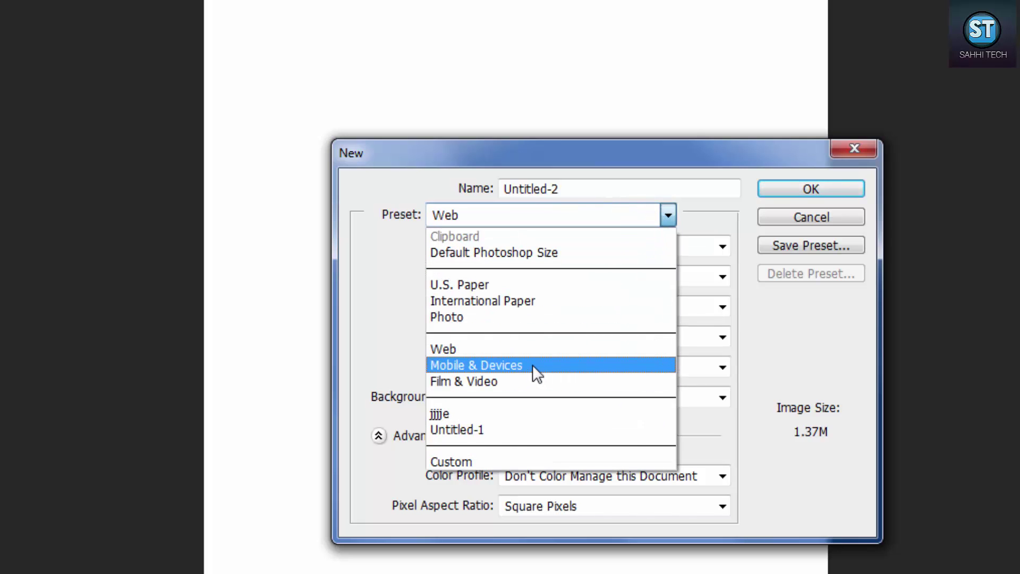
pyautogui.click(533, 365)
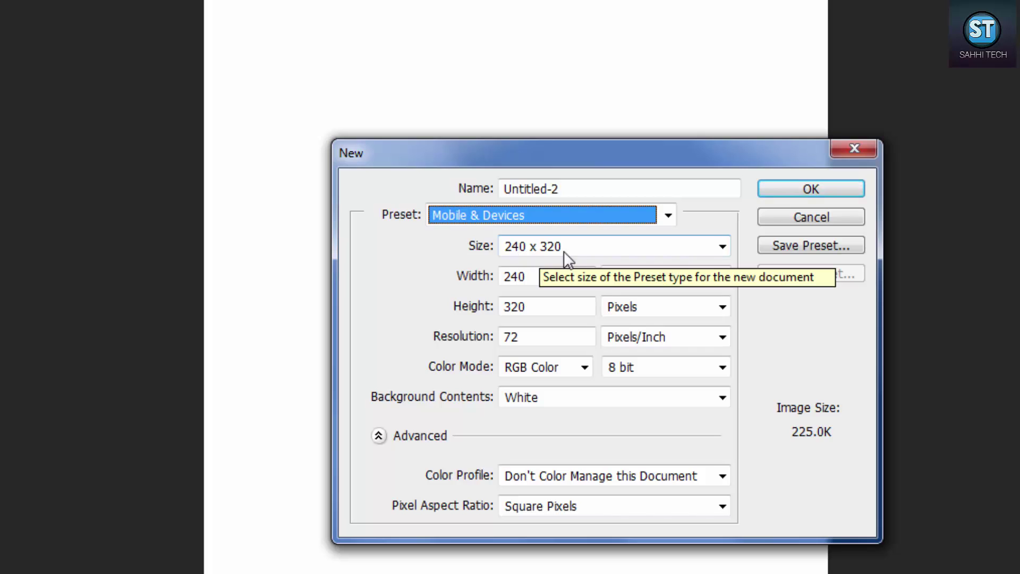
pyautogui.click(723, 247)
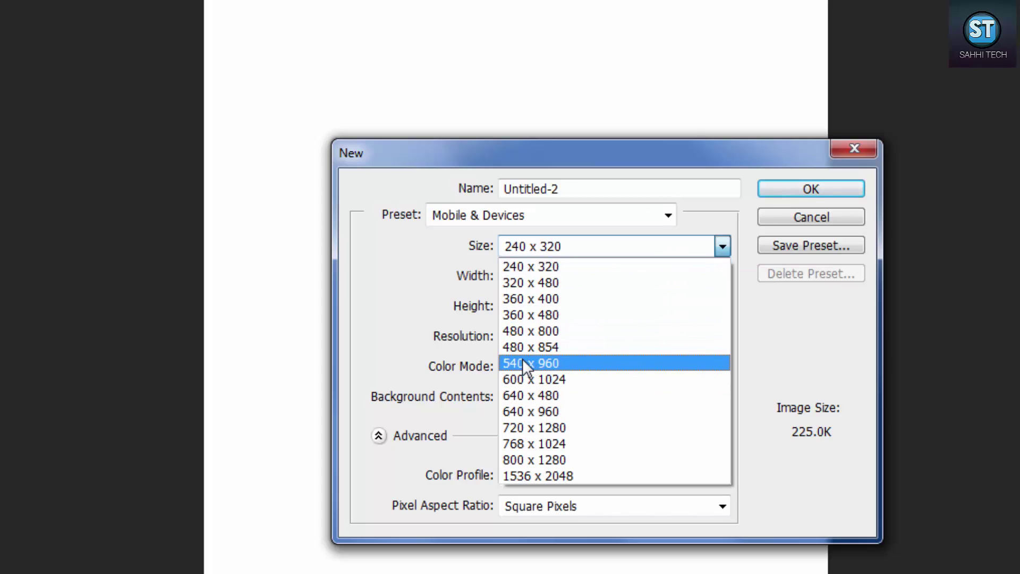
pyautogui.click(310, 303)
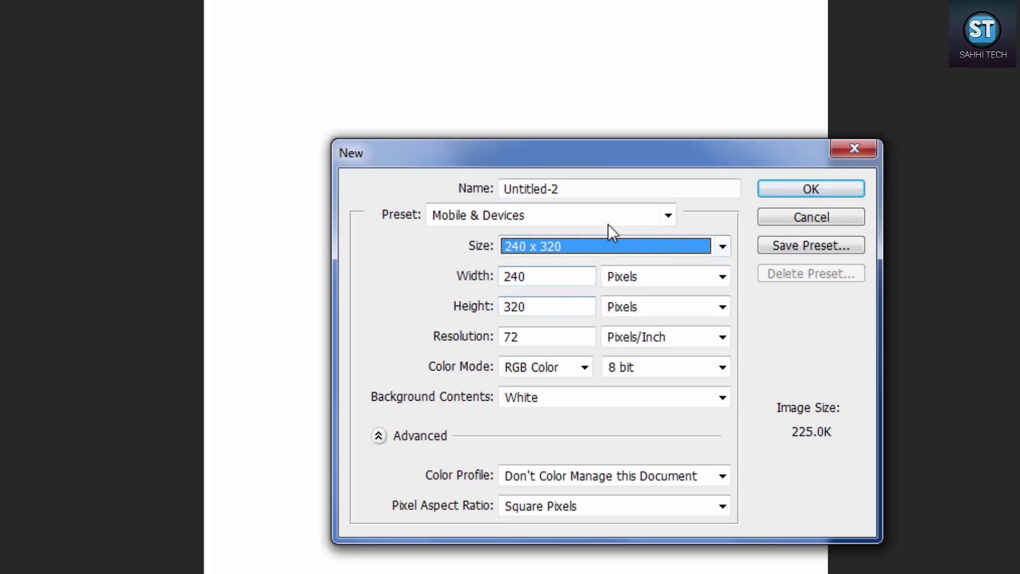
pyautogui.click(666, 213)
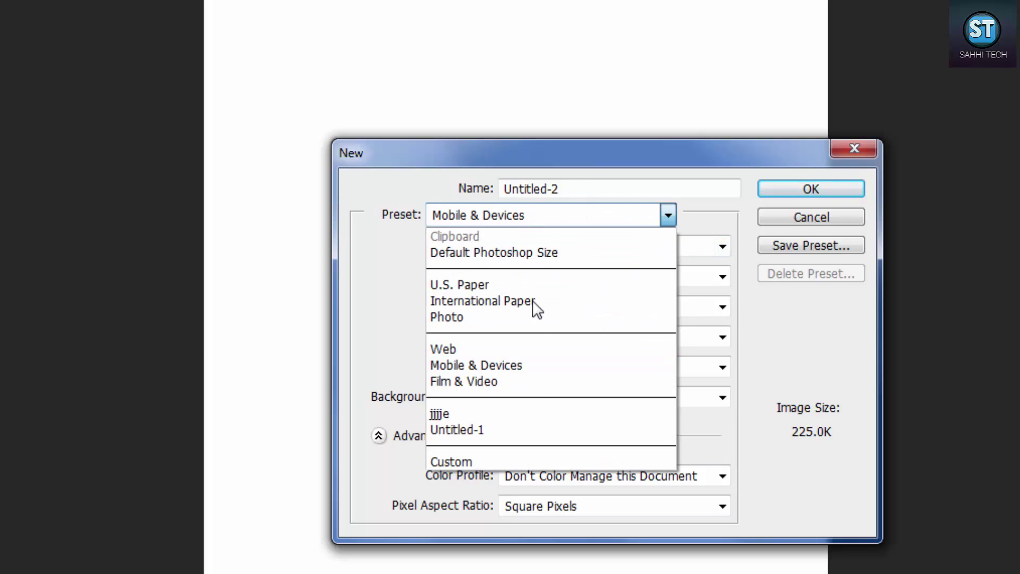
# Switch the preset to Film & Video and keep the NTSC DV 720 × 480 frame size.
pyautogui.click(536, 380)
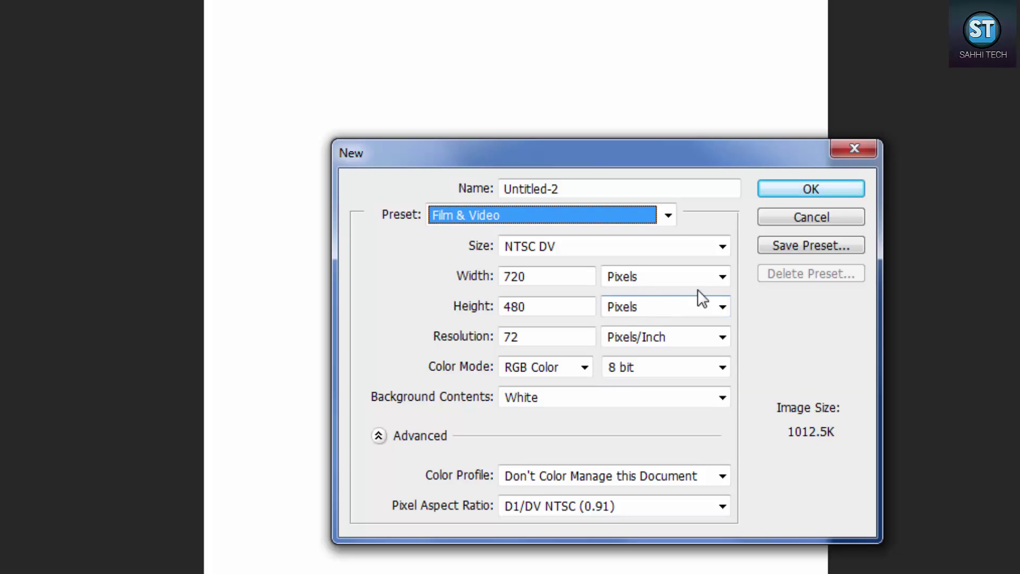
pyautogui.click(664, 217)
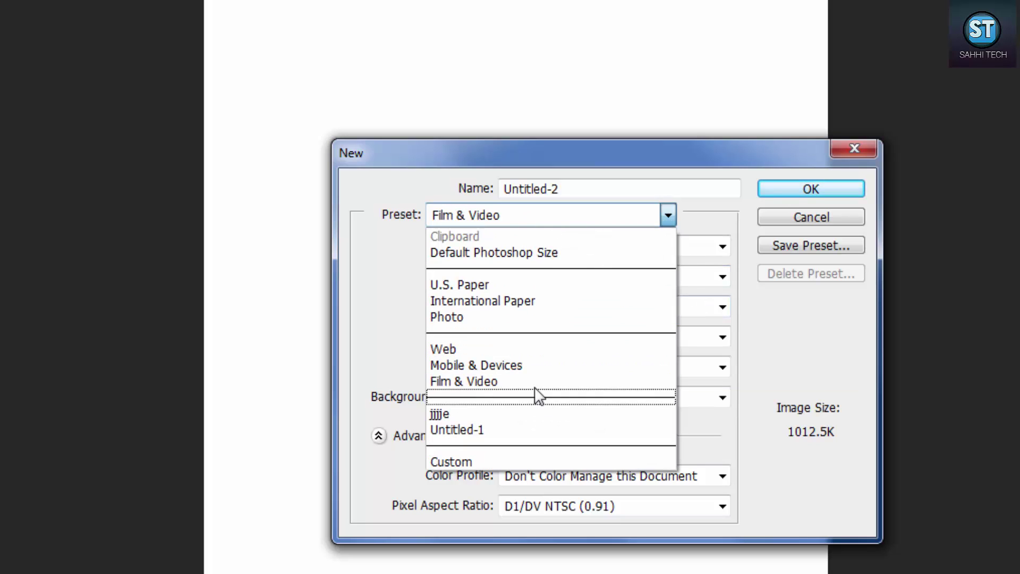
pyautogui.click(619, 224)
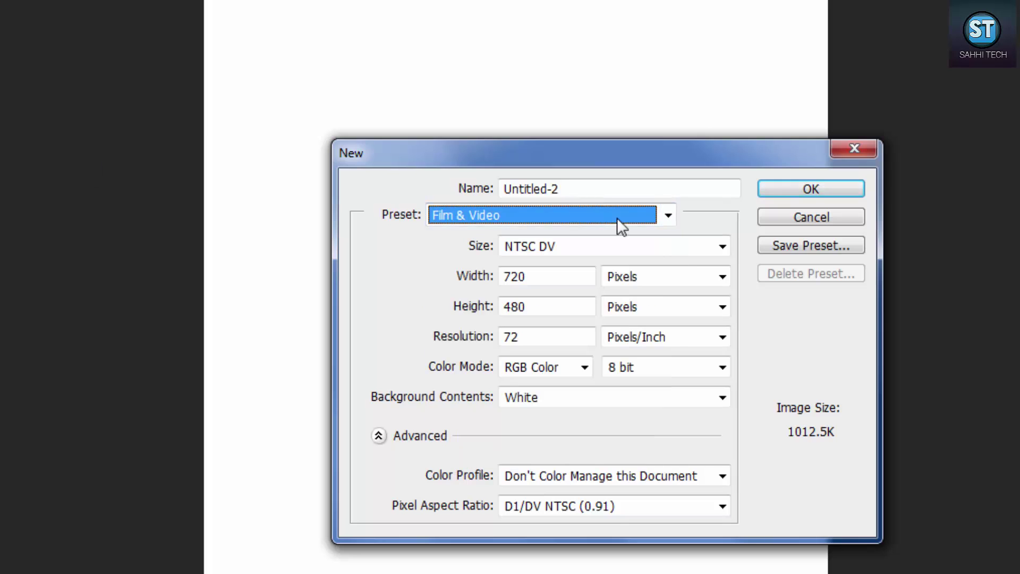
pyautogui.click(723, 247)
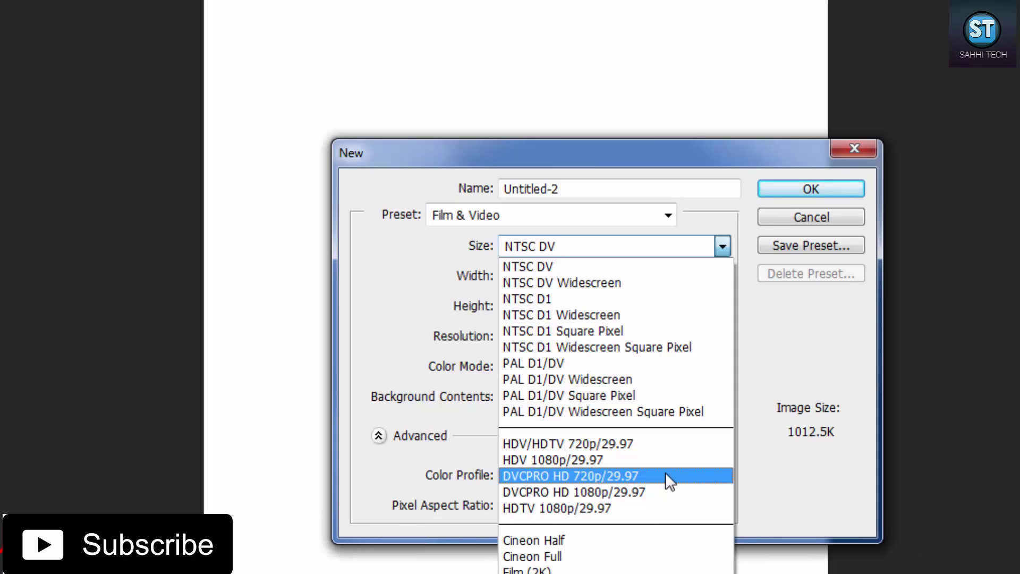
pyautogui.click(128, 343)
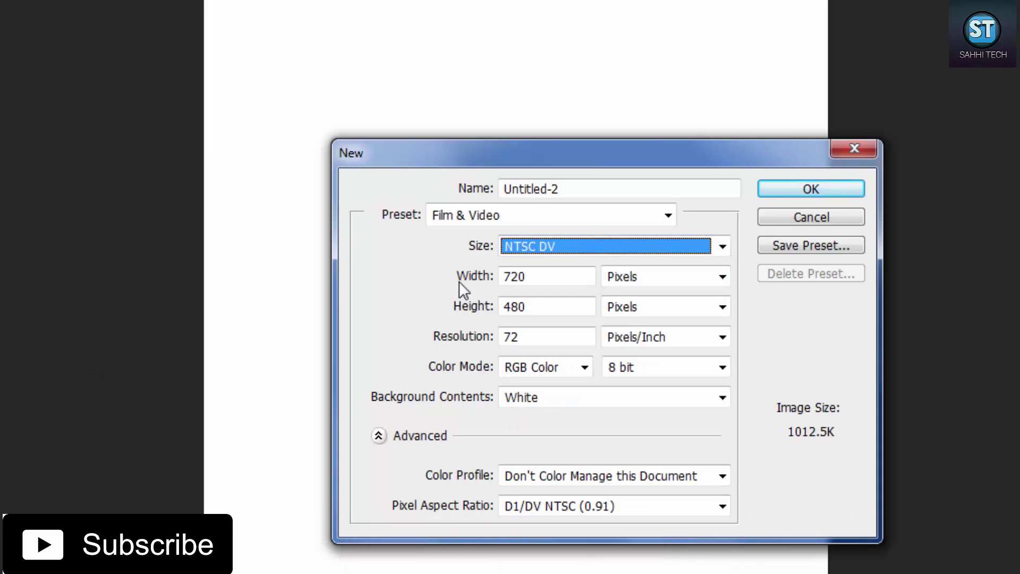
# Keep the Film & Video preset with RGB Color mode at 8 bit depth.
pyautogui.click(666, 214)
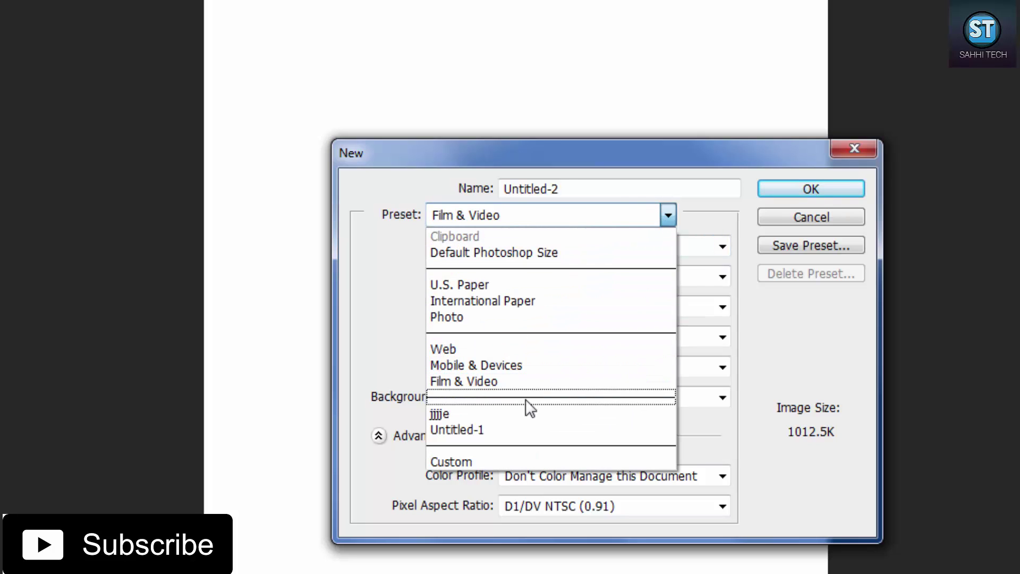
pyautogui.click(509, 230)
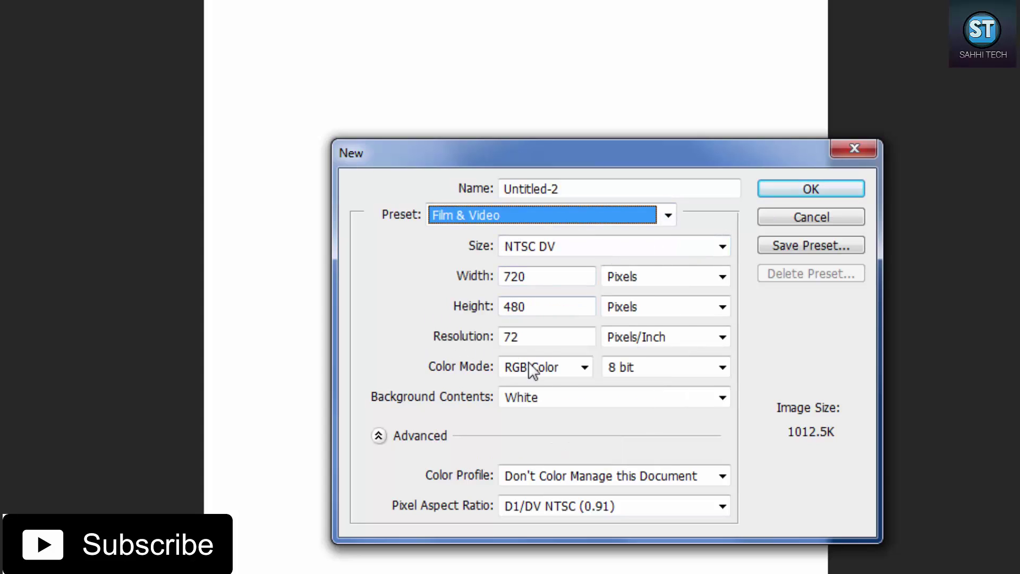
pyautogui.click(585, 366)
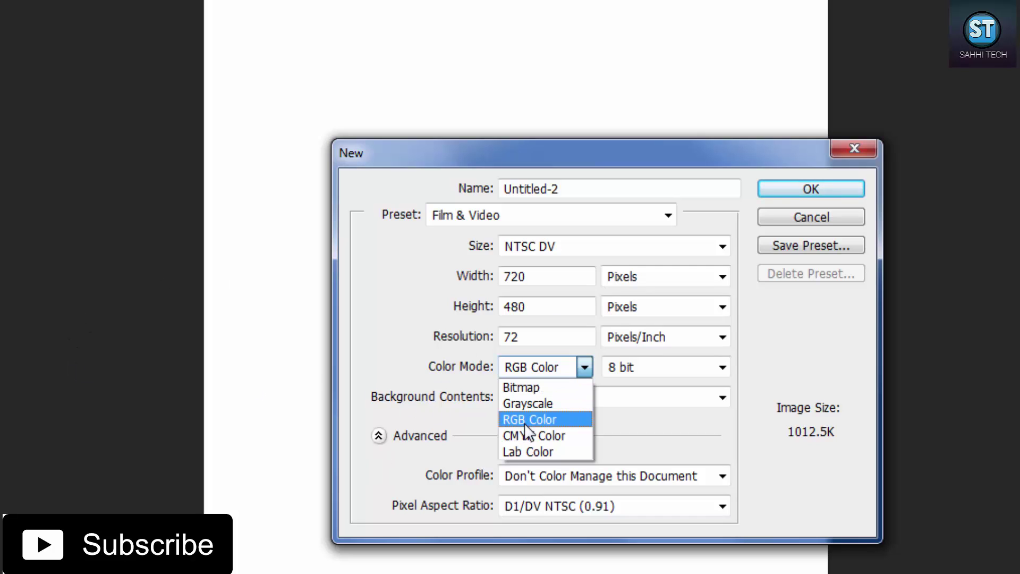
pyautogui.click(550, 418)
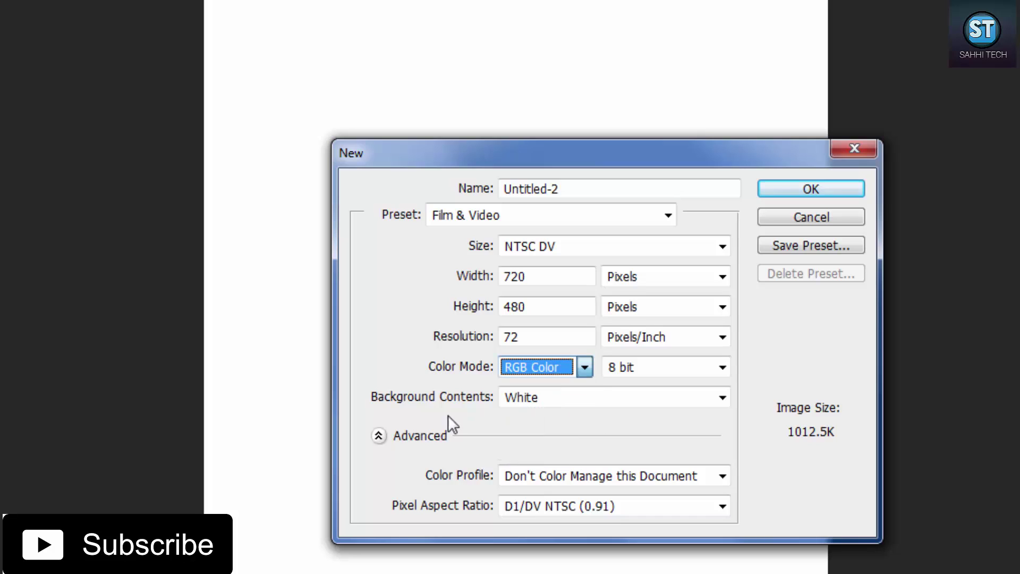
pyautogui.click(584, 366)
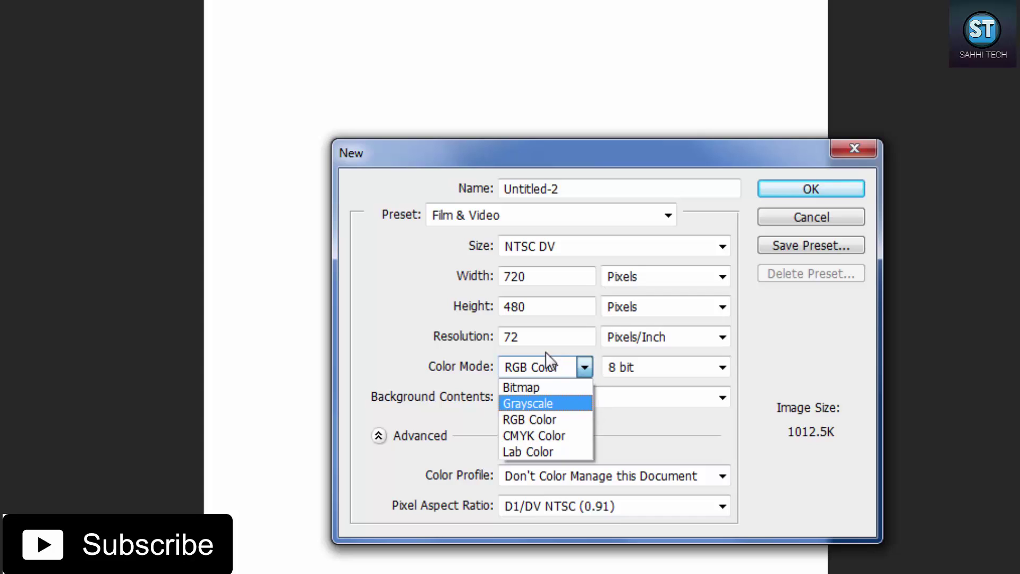
pyautogui.click(544, 418)
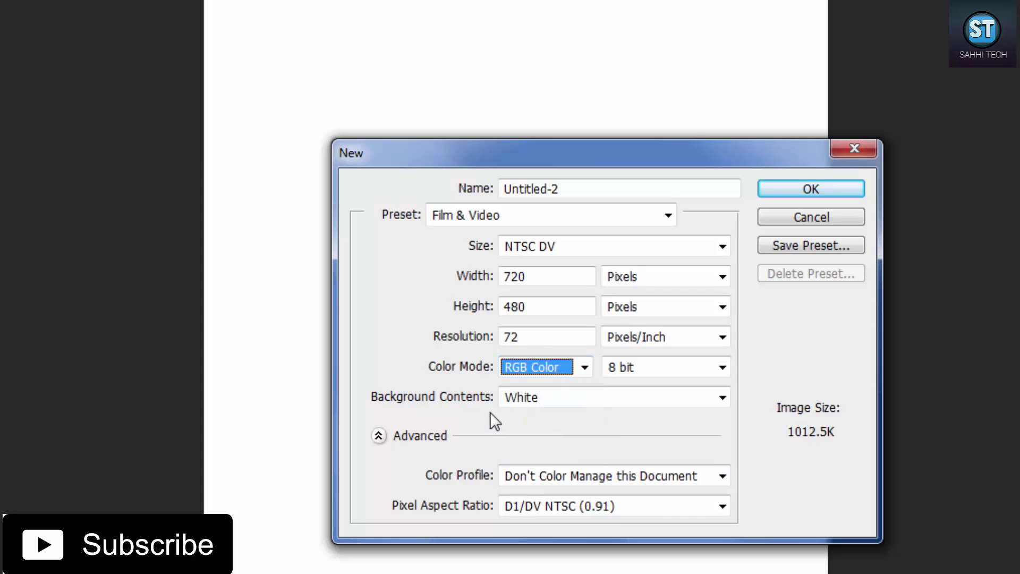
pyautogui.click(725, 367)
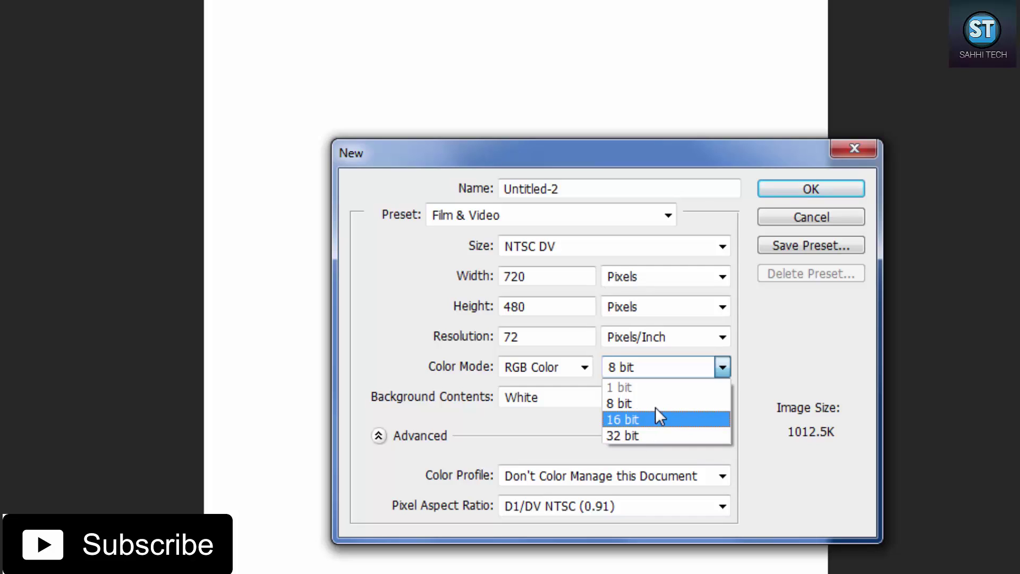
pyautogui.click(656, 403)
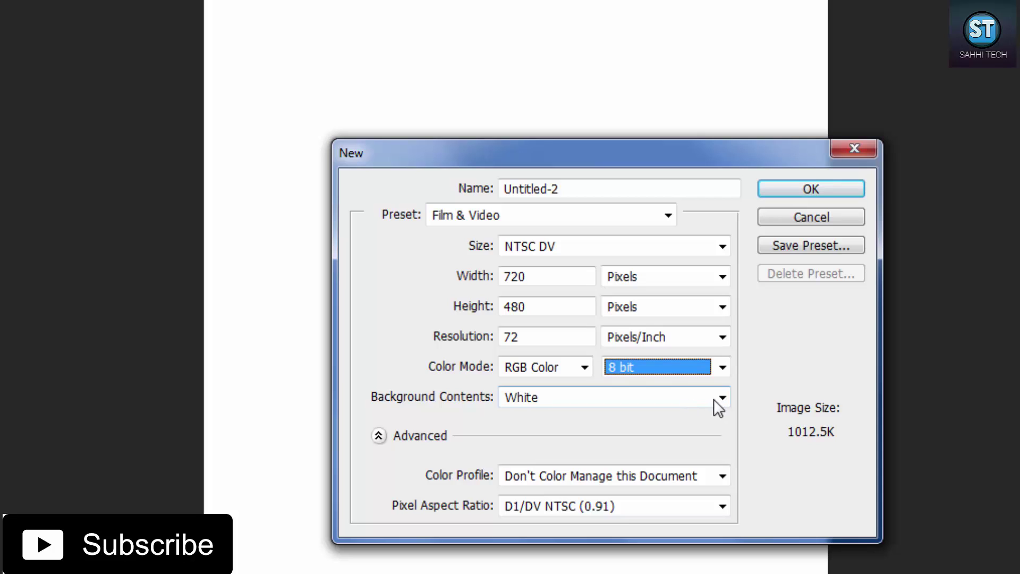
# Set Background Contents to Background Color, which changes the preset to Custom.
pyautogui.moveTo(656, 147); pyautogui.dragTo(669, 340)
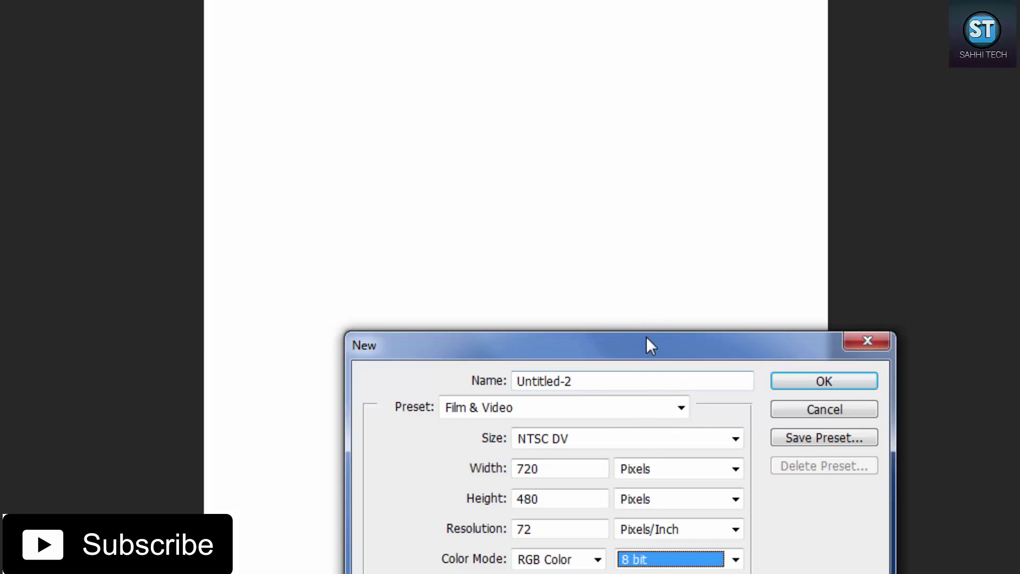
pyautogui.moveTo(646, 337); pyautogui.dragTo(628, 183)
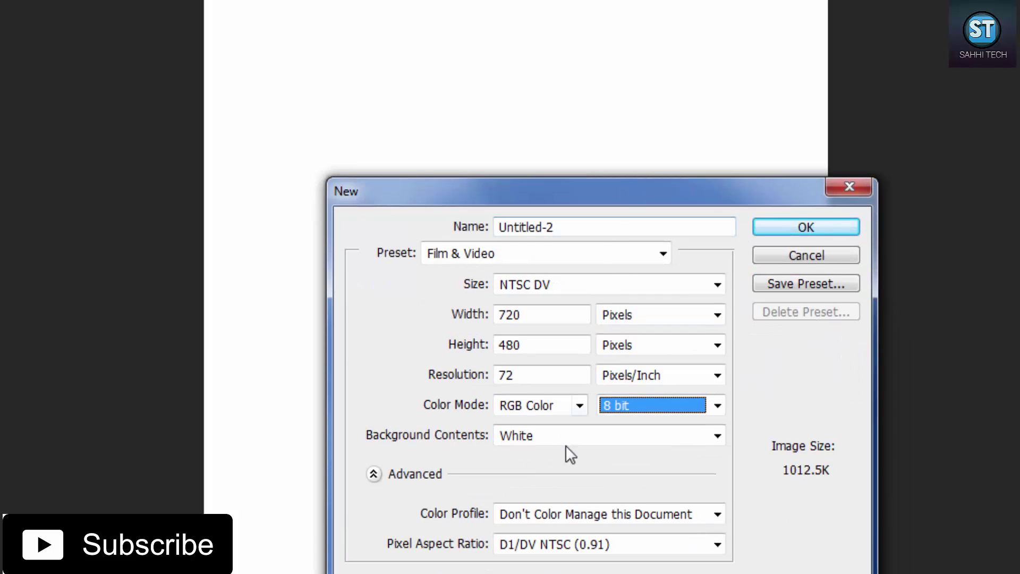
pyautogui.click(718, 436)
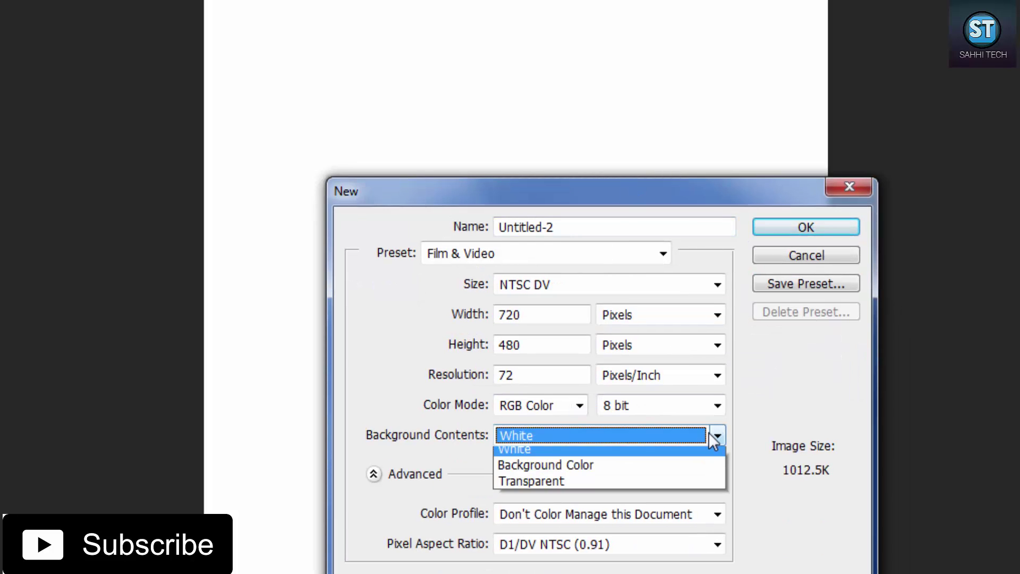
pyautogui.click(552, 471)
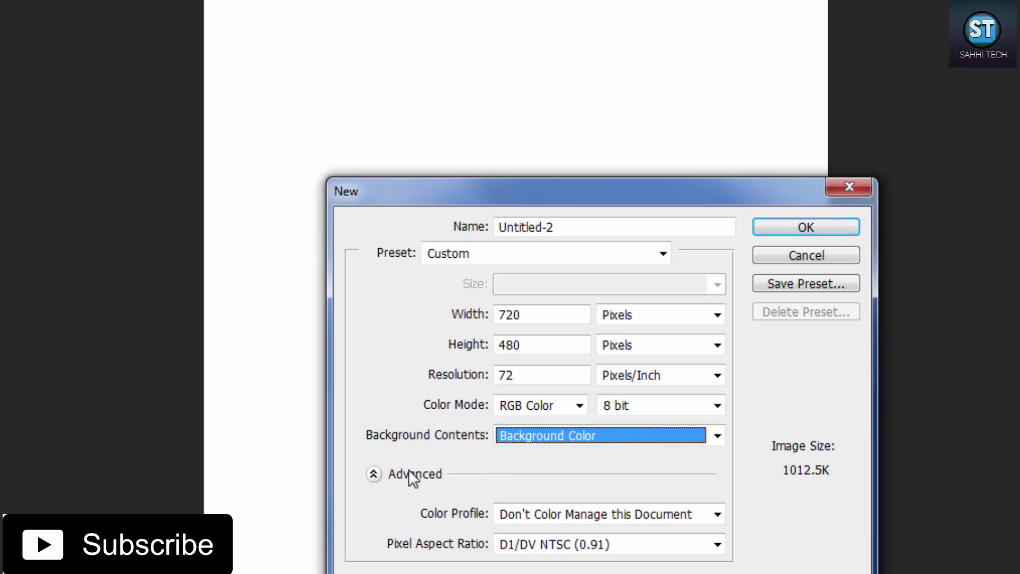
# Create the 720 × 480 Untitled-2 document, accept the pixel aspect ratio notice, then close it.
pyautogui.press('Tab')
pyautogui.click(788, 227)
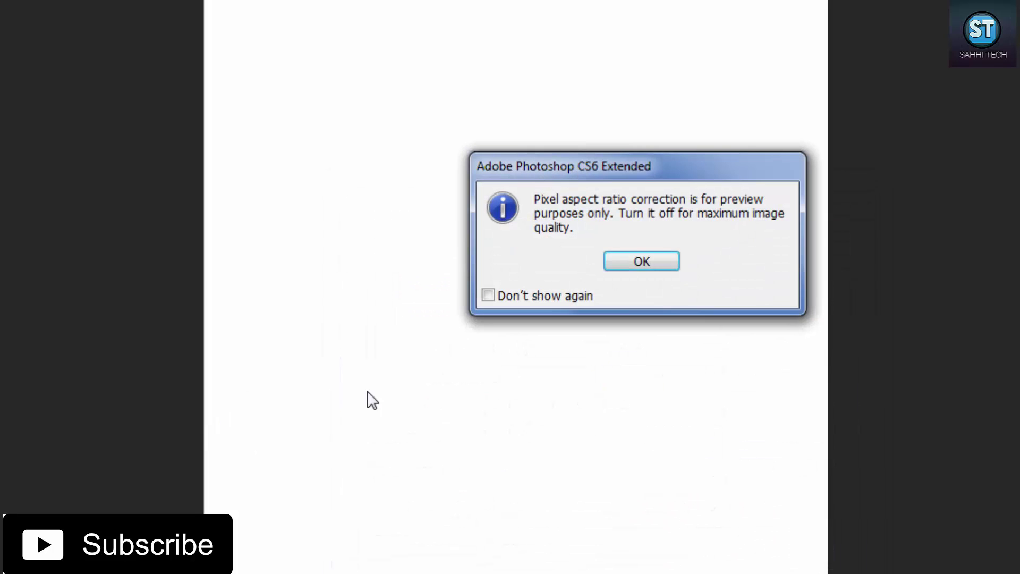
pyautogui.click(634, 259)
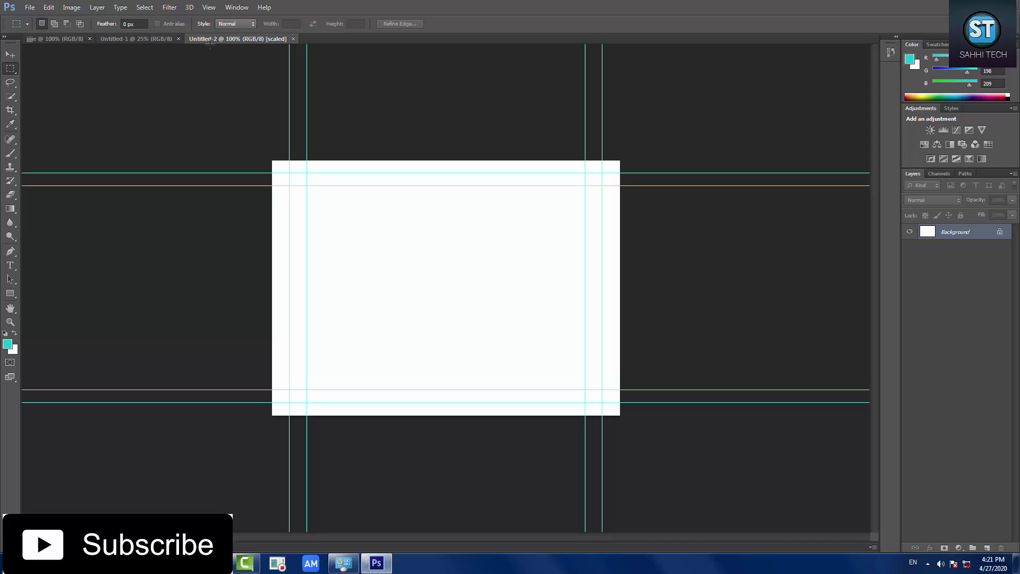
pyautogui.click(153, 38)
pyautogui.click(293, 39)
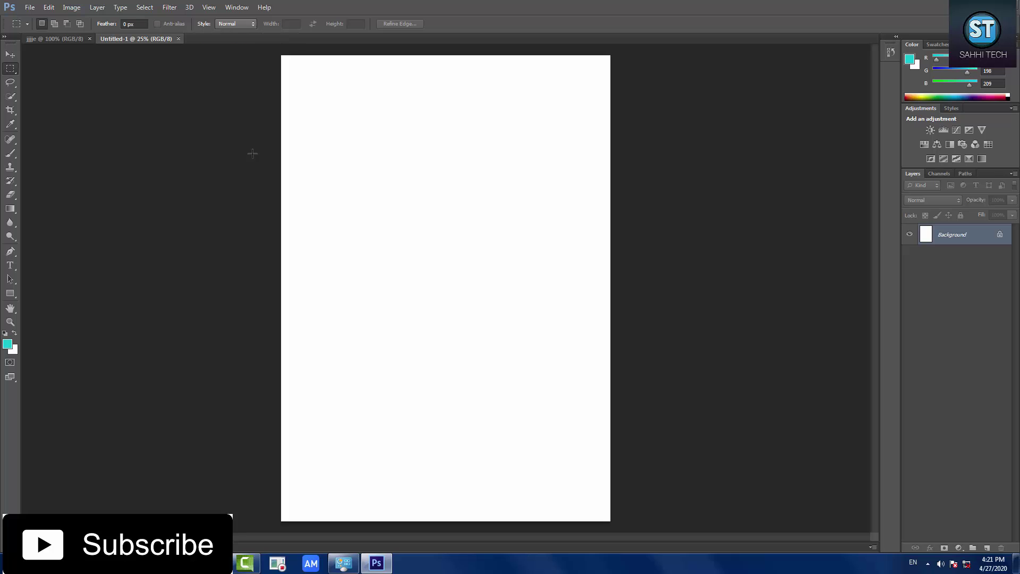
pyautogui.click(30, 7)
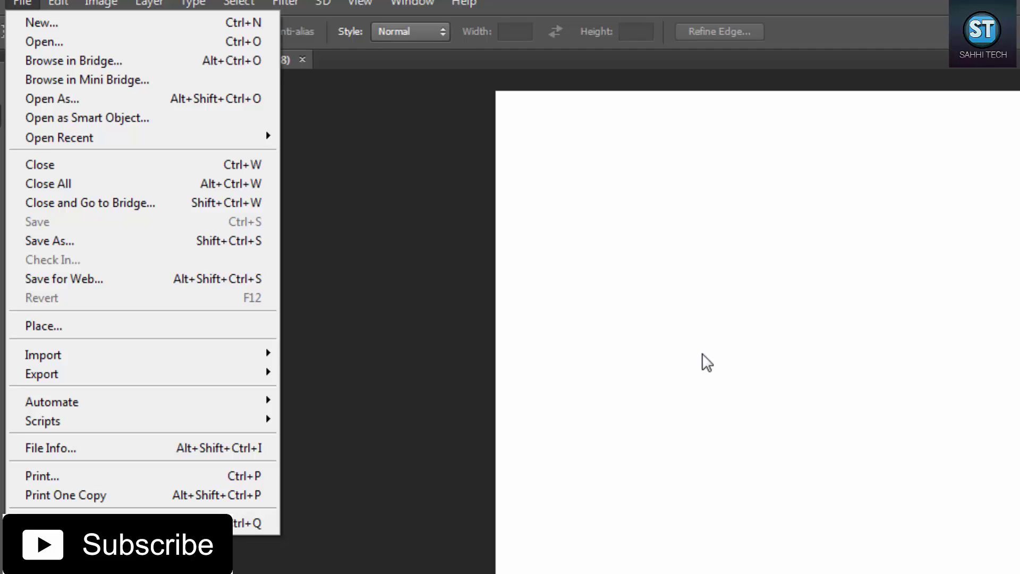
pyautogui.click(101, 245)
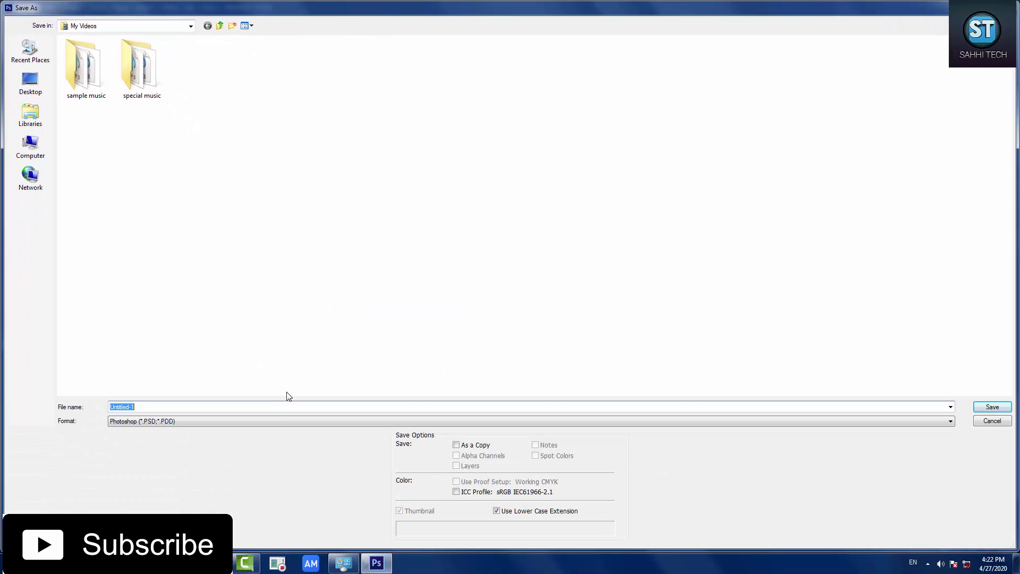
pyautogui.click(301, 422)
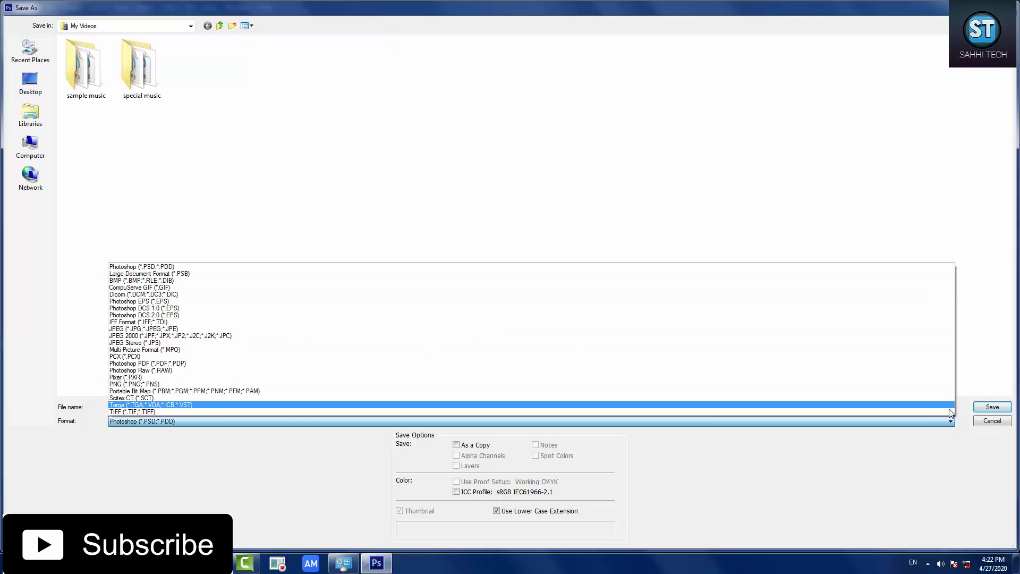
pyautogui.click(477, 242)
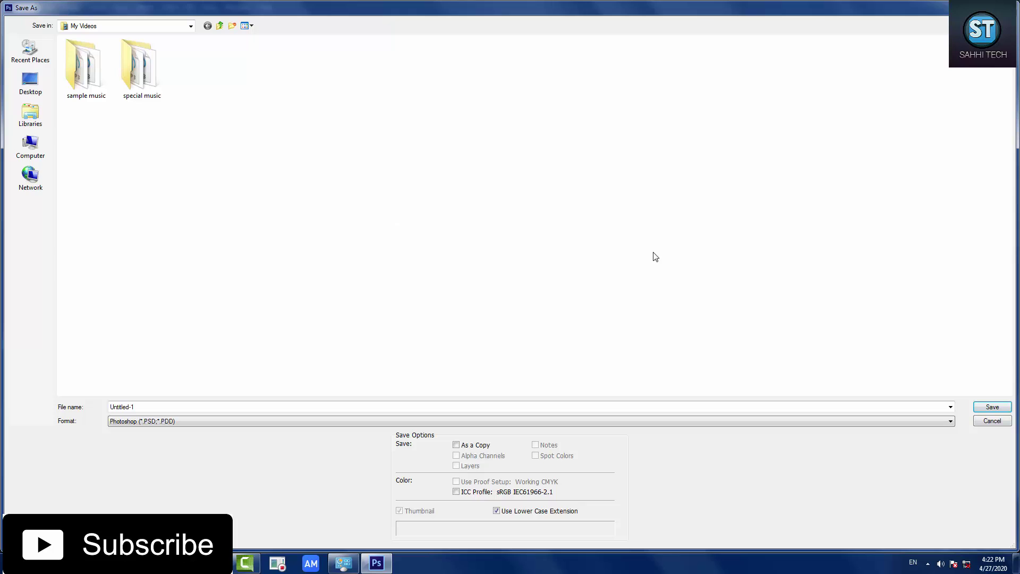
pyautogui.click(989, 422)
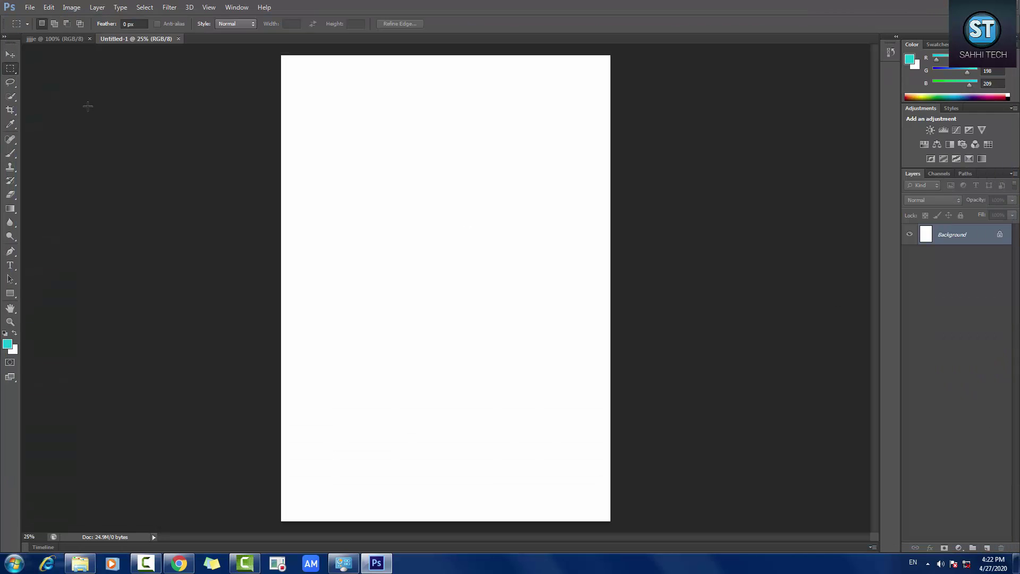
# Browse the File, Edit, Layer and Image menus, ending on the Image commands.
pyautogui.click(30, 7)
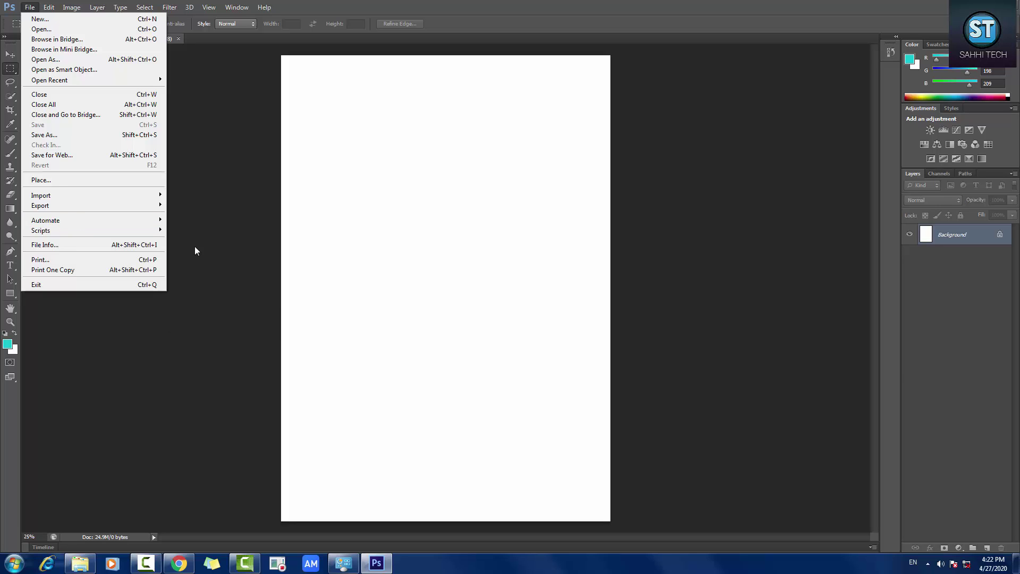
pyautogui.click(225, 200)
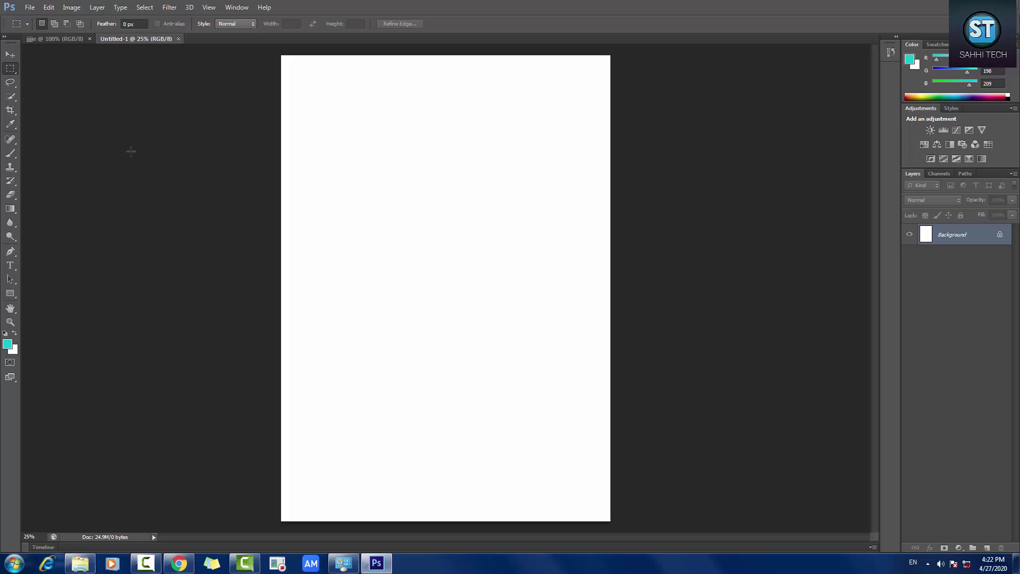
pyautogui.click(50, 8)
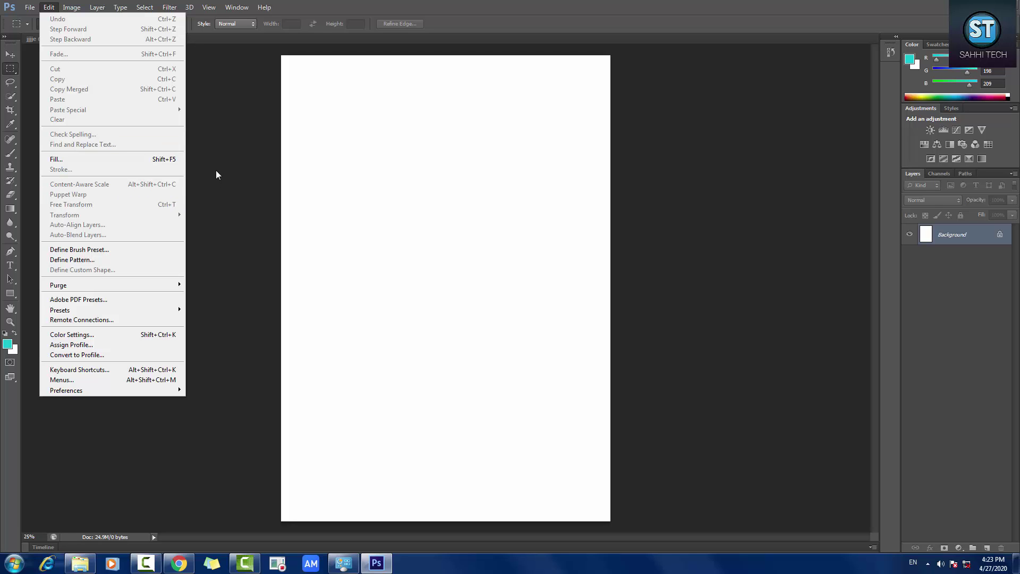
pyautogui.click(254, 200)
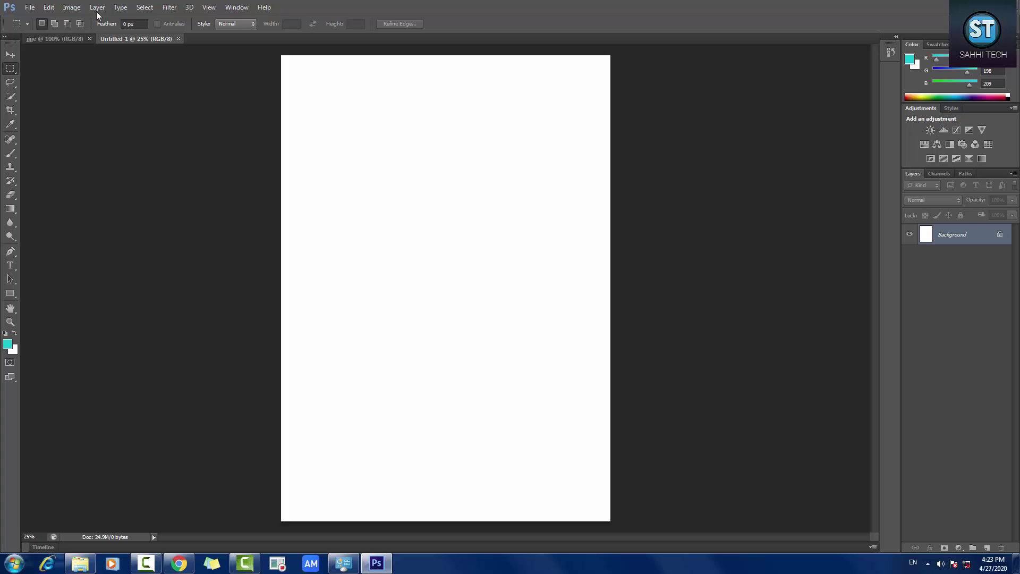
pyautogui.click(71, 7)
pyautogui.click(90, 5)
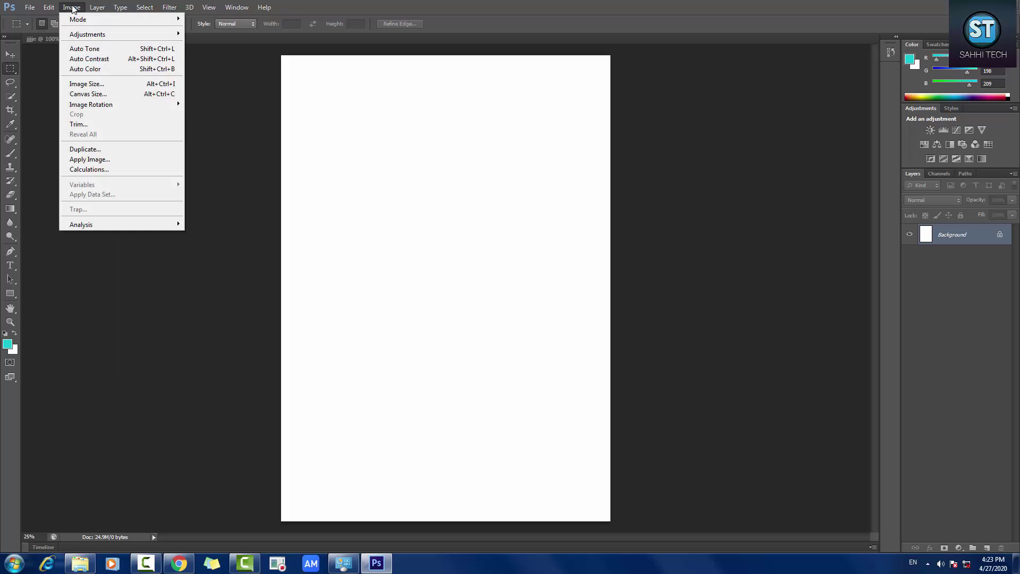
pyautogui.click(71, 7)
pyautogui.click(71, 7)
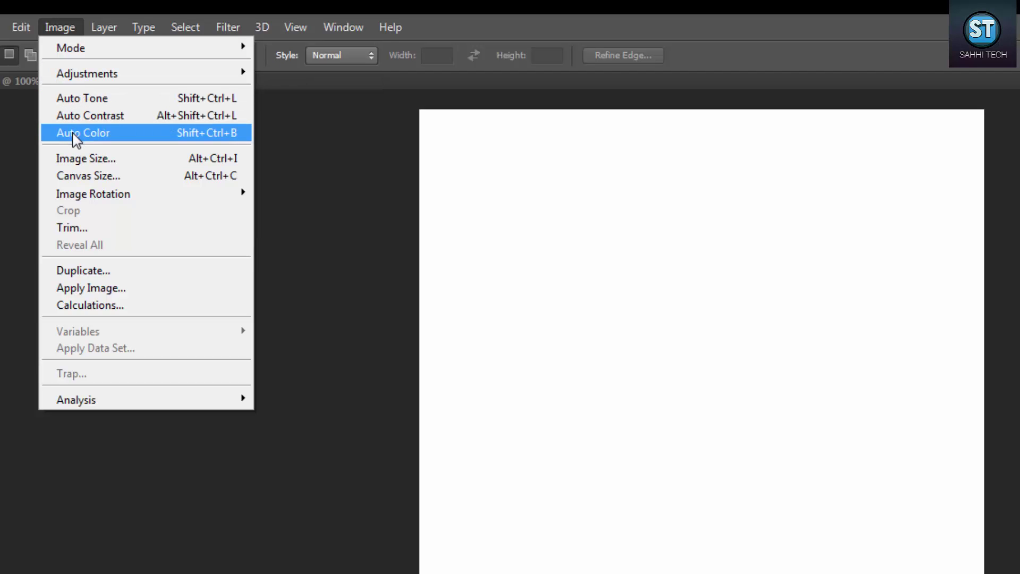
# Resize Untitled-1 to 111 pixels wide, keeping its 3508-pixel height at 300 ppi.
pyautogui.click(74, 163)
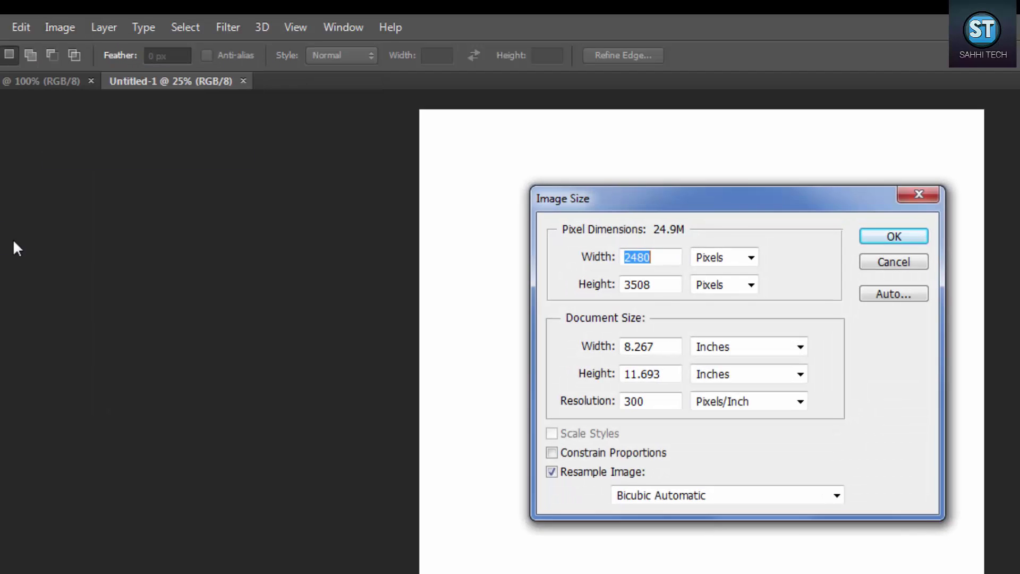
pyautogui.click(659, 264)
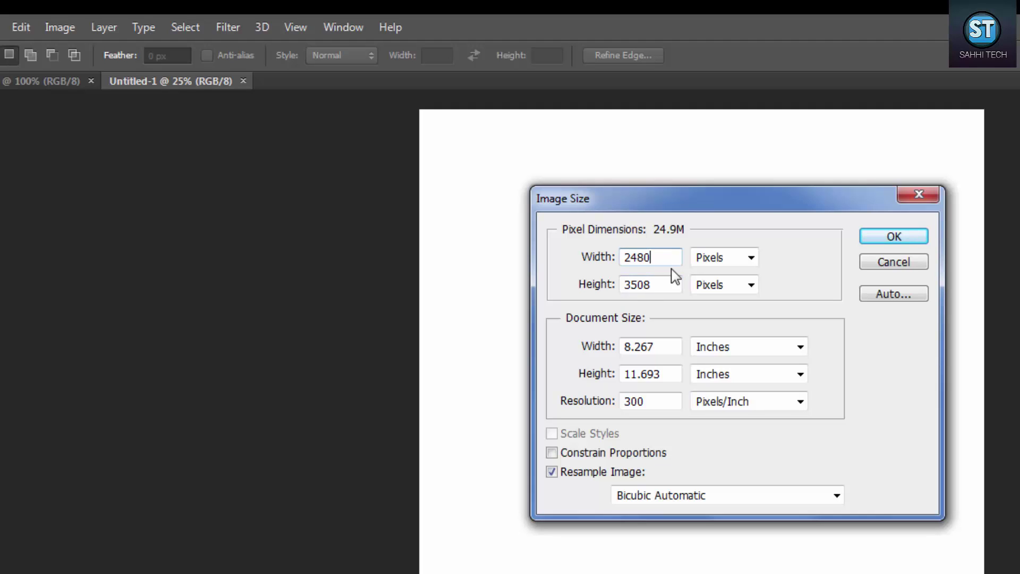
pyautogui.press('BackSpace')
pyautogui.press('BackSpace')
pyautogui.press('BackSpace')
pyautogui.press('BackSpace')
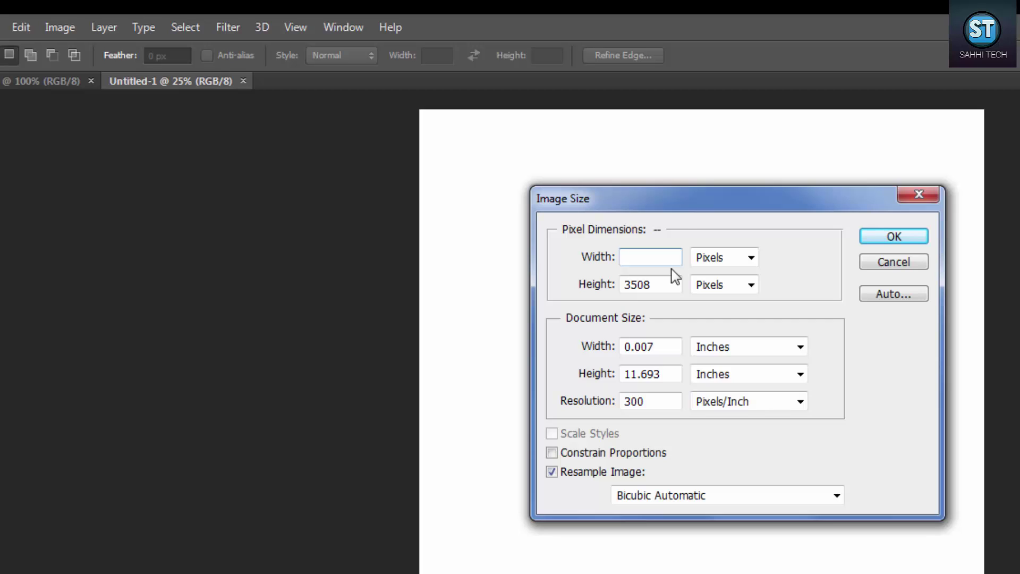
pyautogui.write('111')
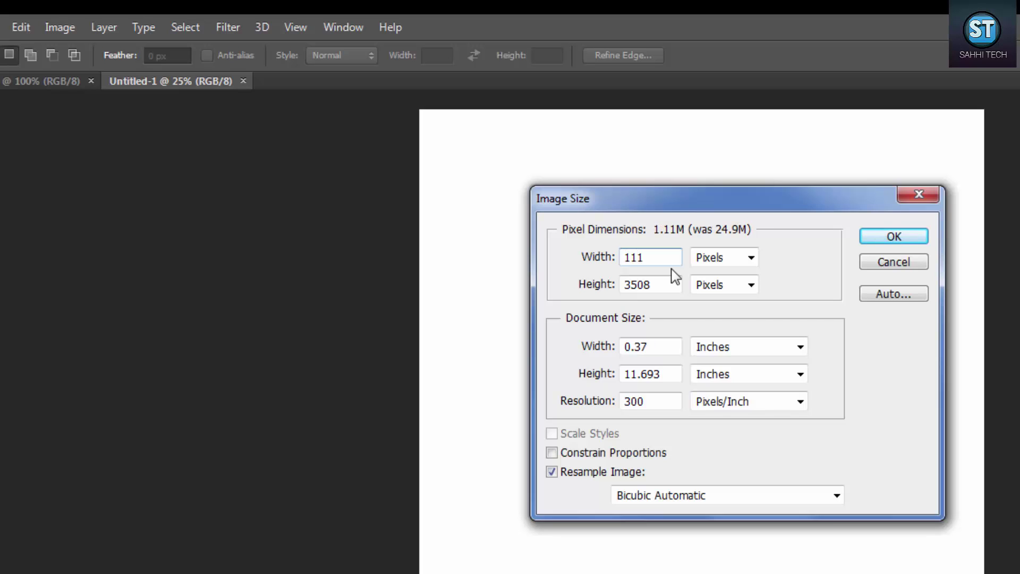
pyautogui.click(874, 237)
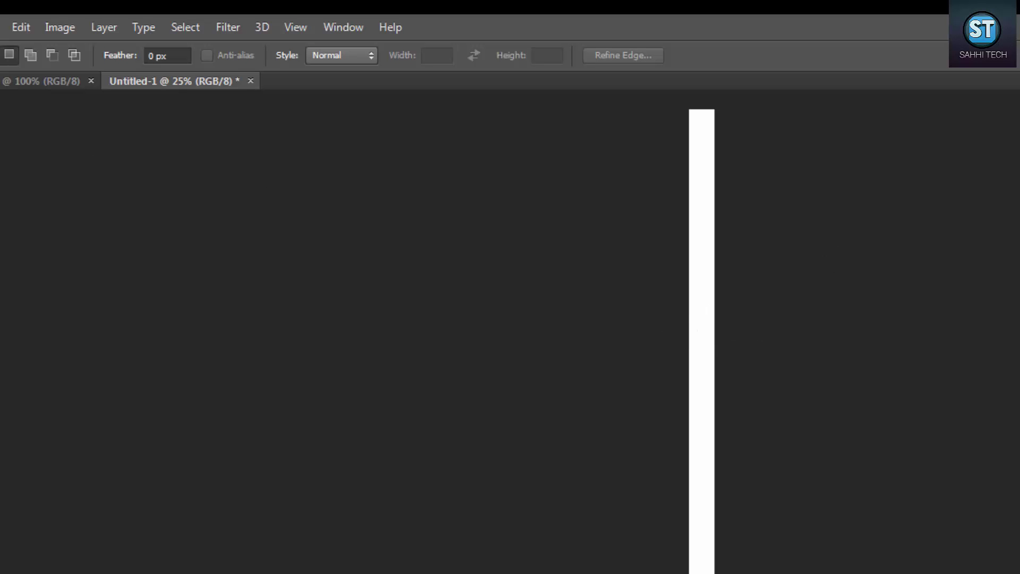
pyautogui.click(50, 27)
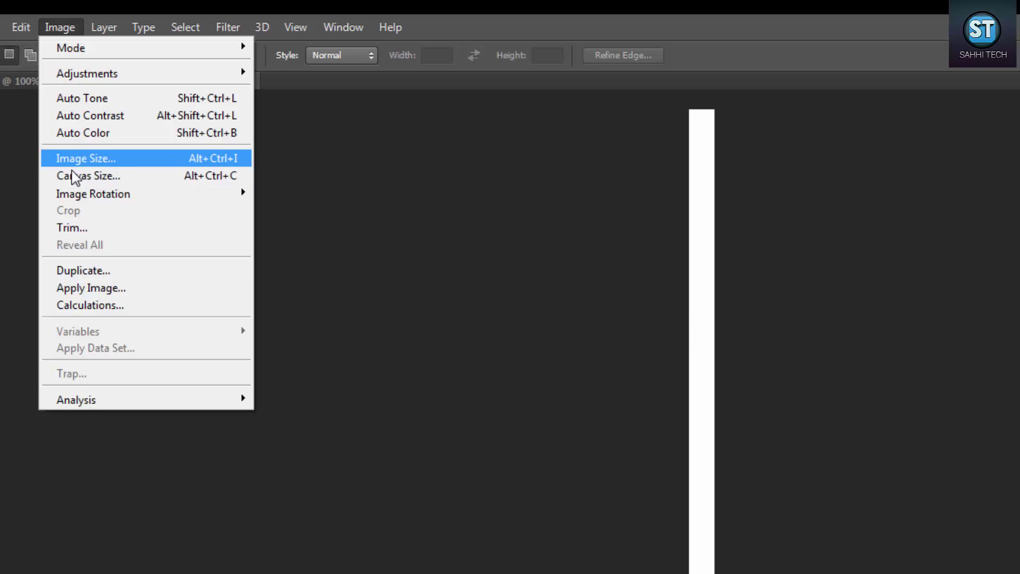
pyautogui.click(82, 160)
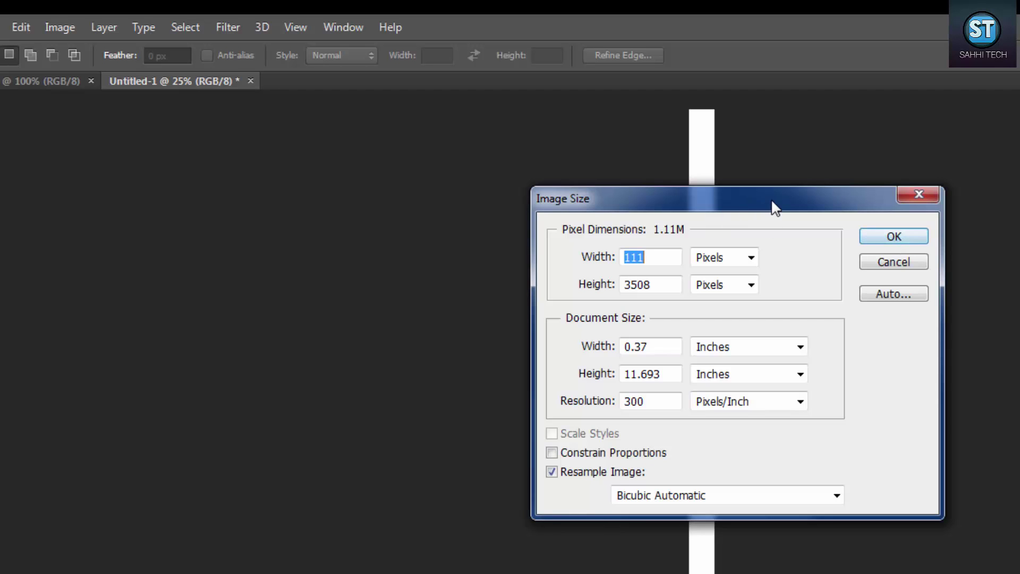
pyautogui.moveTo(712, 199)
pyautogui.mouseDown()
pyautogui.moveTo(589, 275)
pyautogui.moveTo(515, 249)
pyautogui.mouseUp()
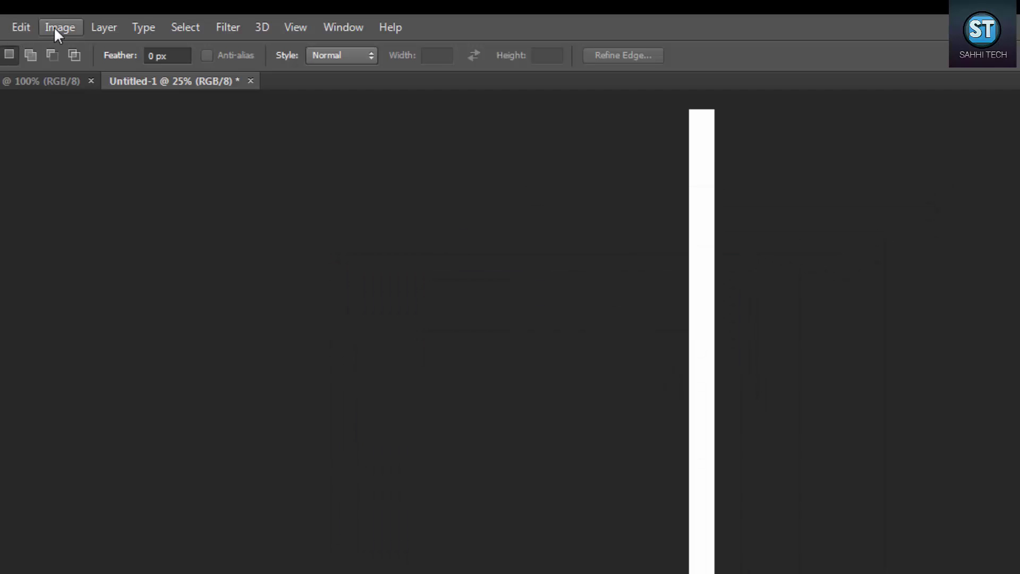
pyautogui.click(57, 27)
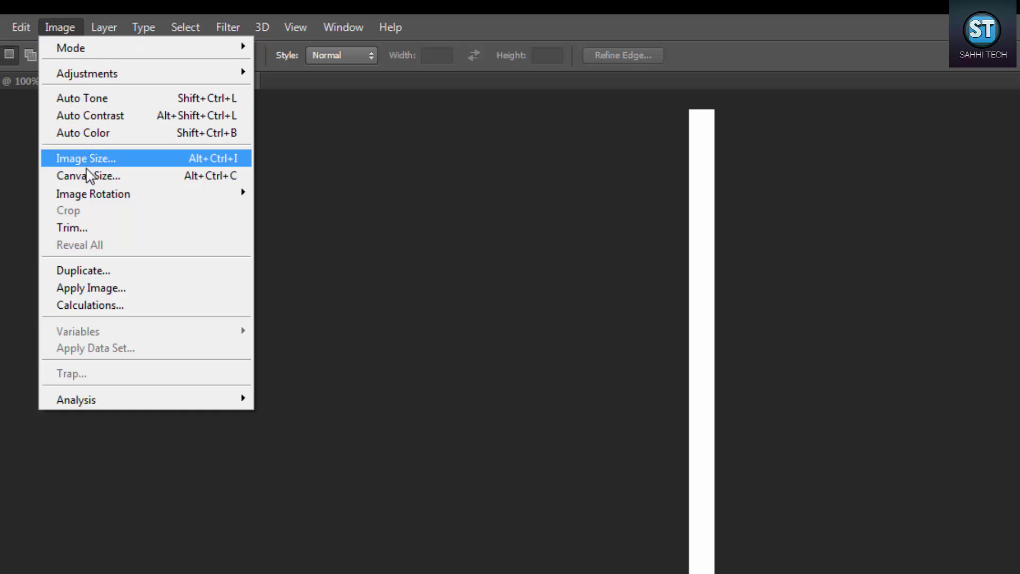
# Duplicate Untitled-1 as 'Untitled-1 copy' and switch between the two document tabs.
pyautogui.click(94, 272)
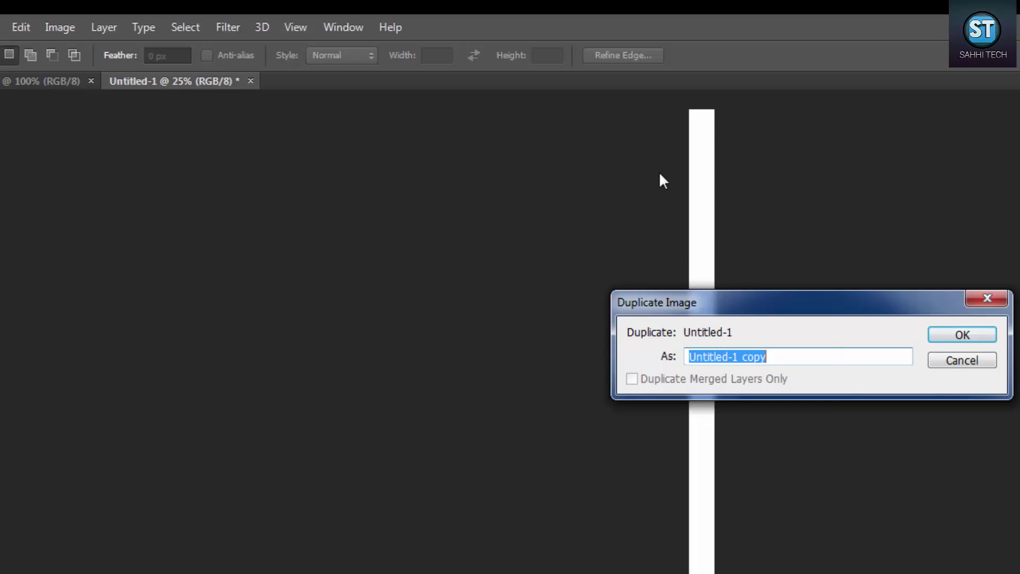
pyautogui.click(951, 337)
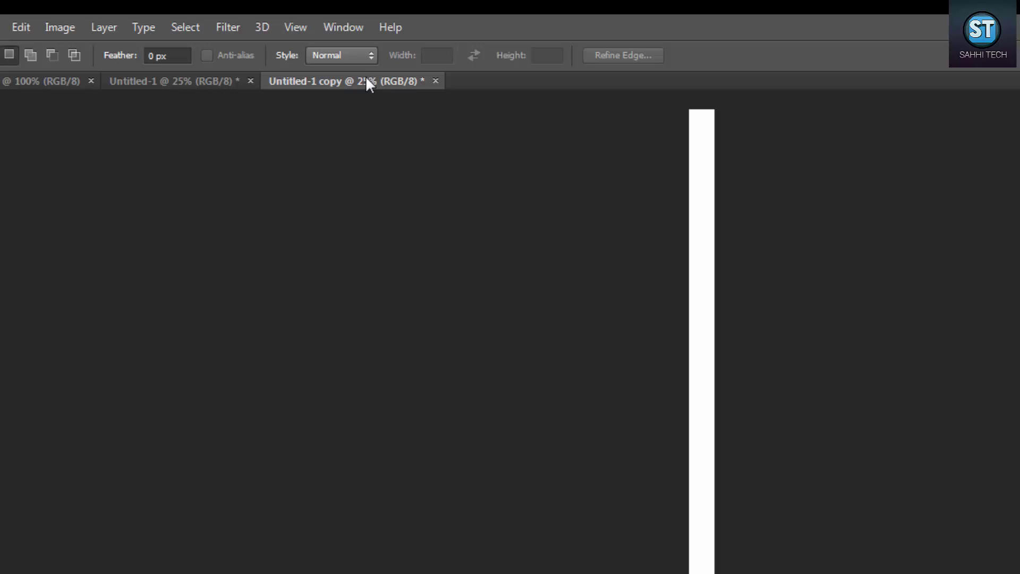
pyautogui.click(213, 75)
pyautogui.click(336, 77)
pyautogui.click(209, 86)
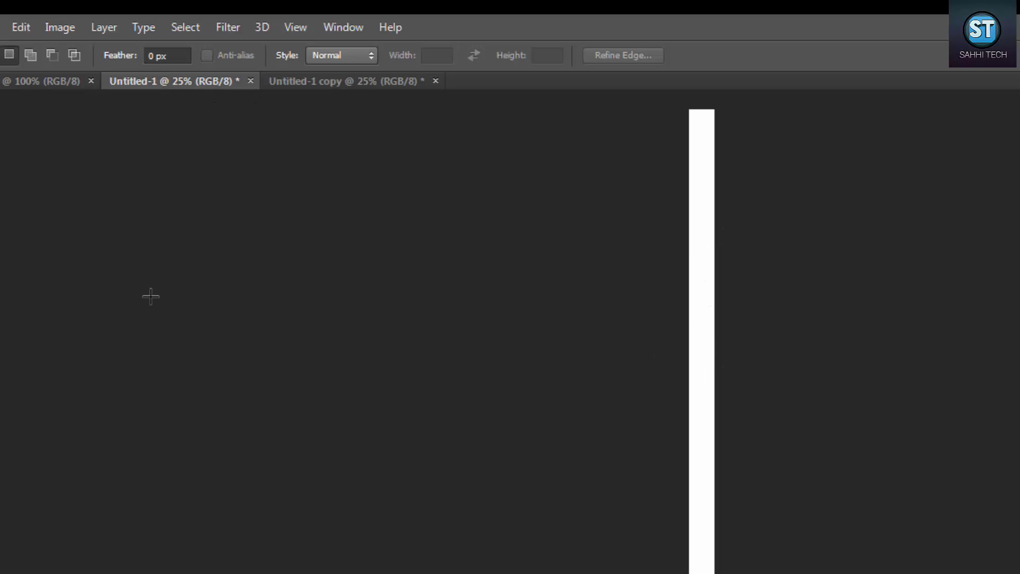
# Dismiss the Edit menu without choosing a command and switch to the jjjje document.
pyautogui.click(22, 28)
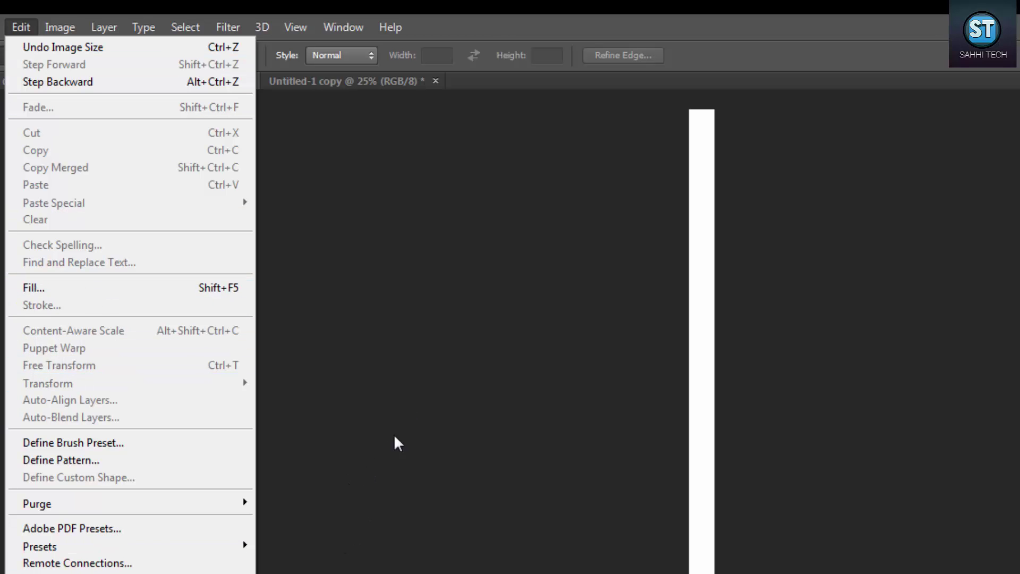
pyautogui.click(410, 393)
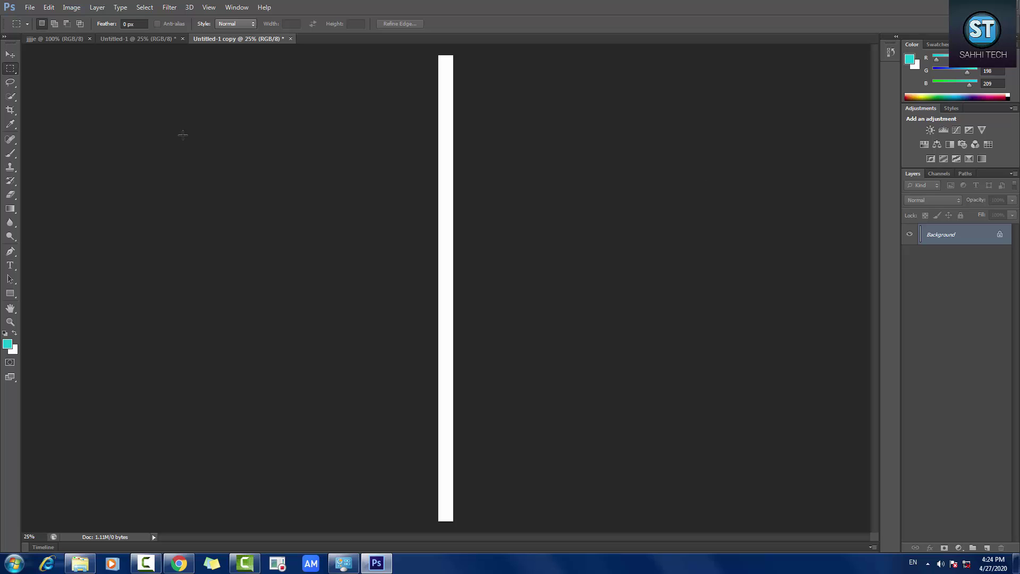
pyautogui.click(73, 40)
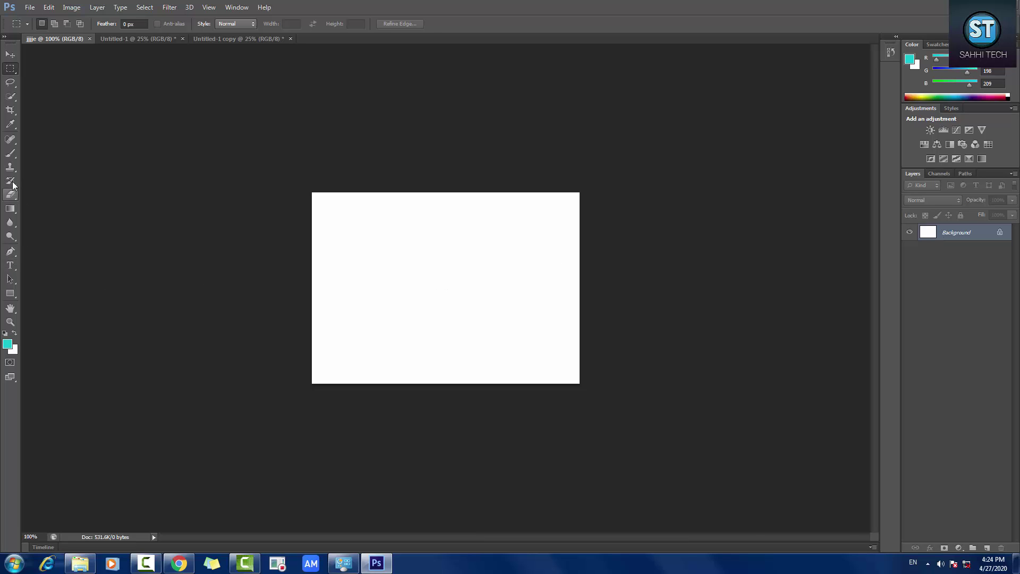
# Add a committed text layer reading 'rererr' near the upper left of the jjjje canvas.
pyautogui.click(12, 266)
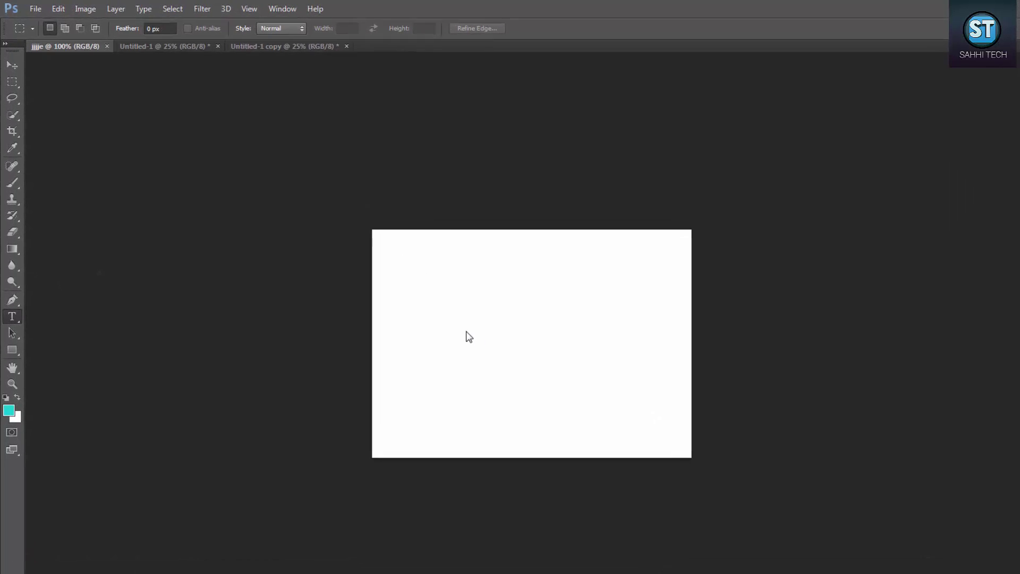
pyautogui.click(12, 338)
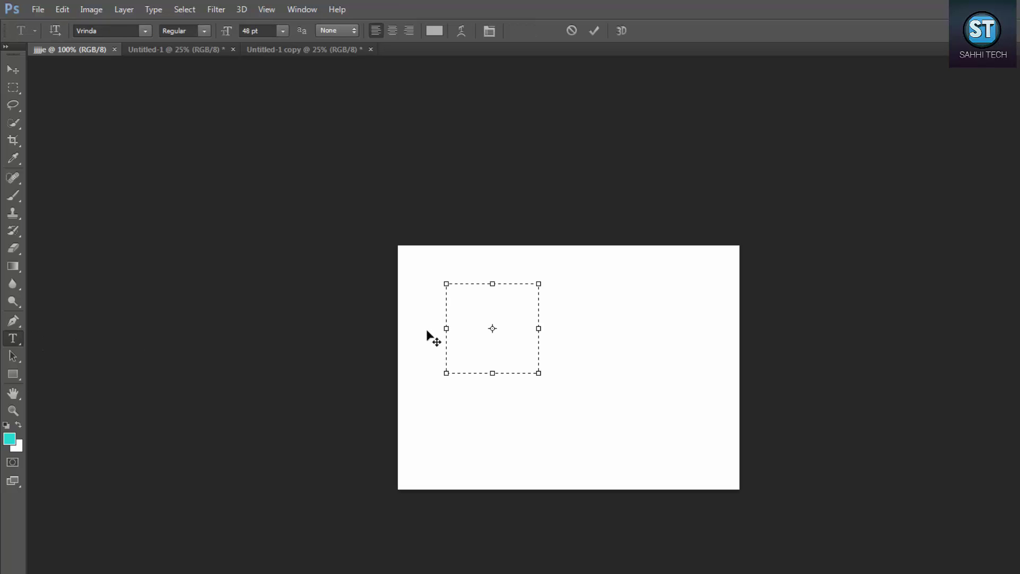
pyautogui.write('rere ')
pyautogui.write('rr')
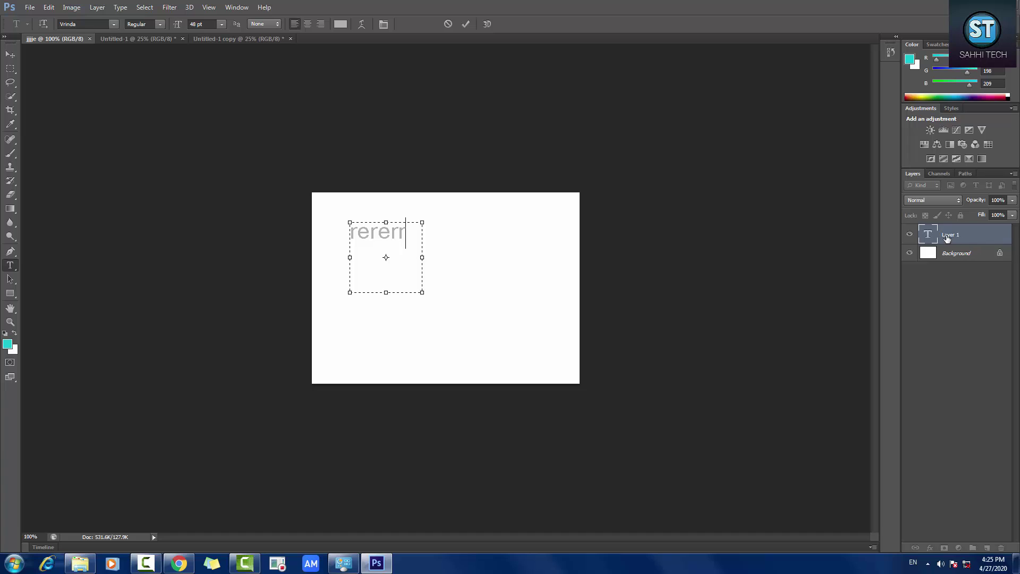
pyautogui.click(943, 236)
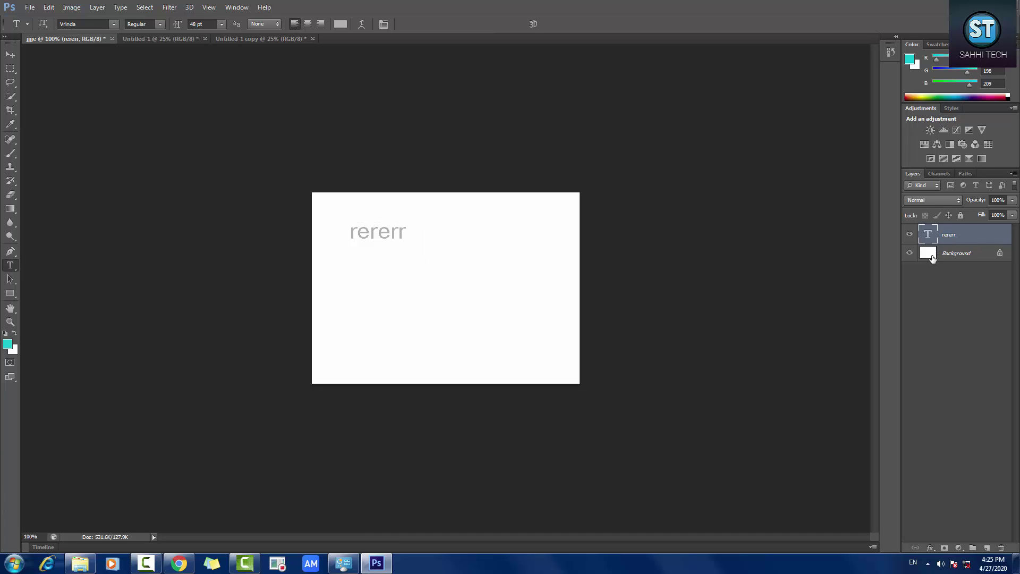
# Commit an empty text entry in the canvas middle, then select the rererr text.
pyautogui.click(414, 290)
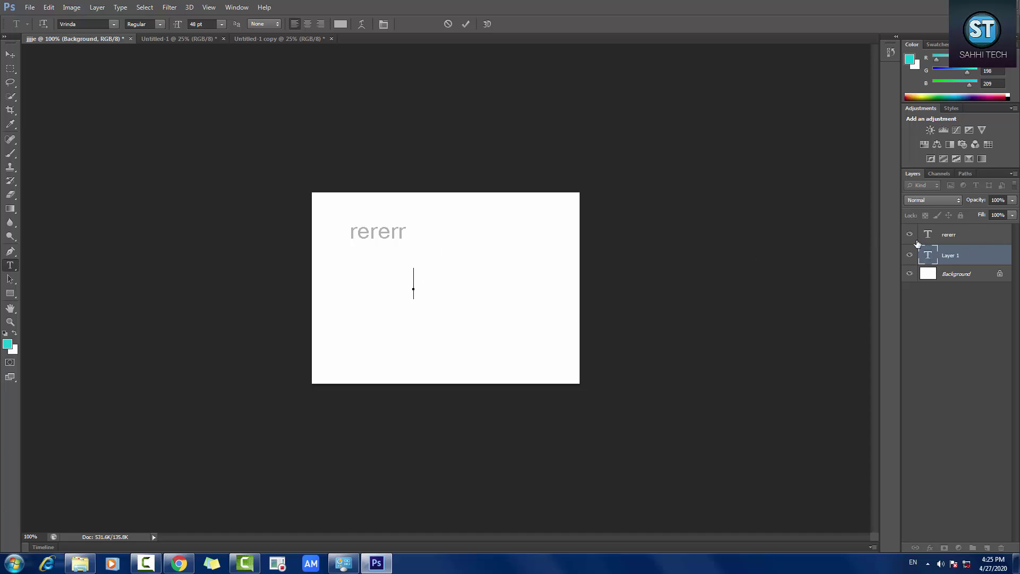
pyautogui.click(947, 253)
pyautogui.click(944, 239)
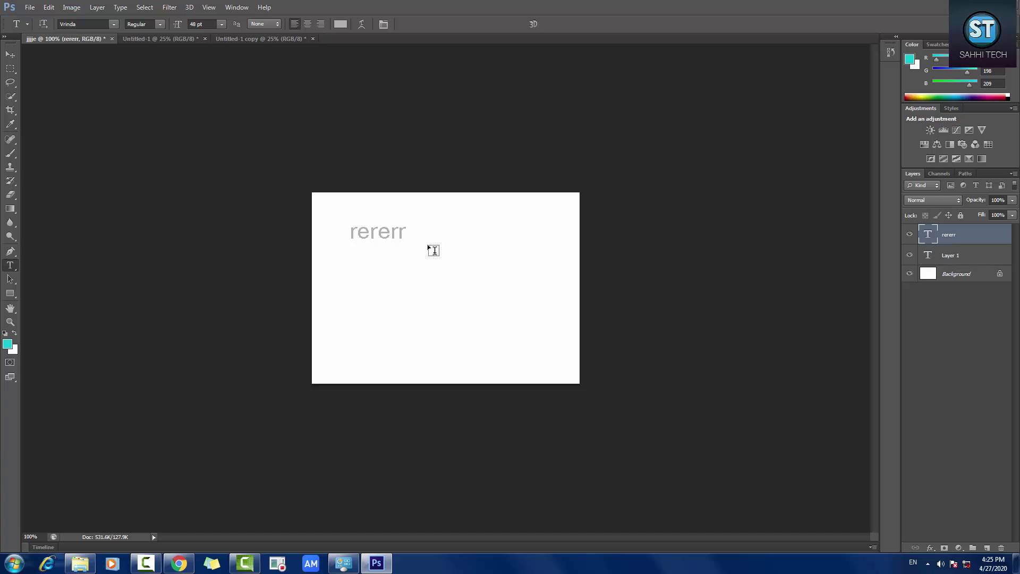
pyautogui.doubleClick(381, 228)
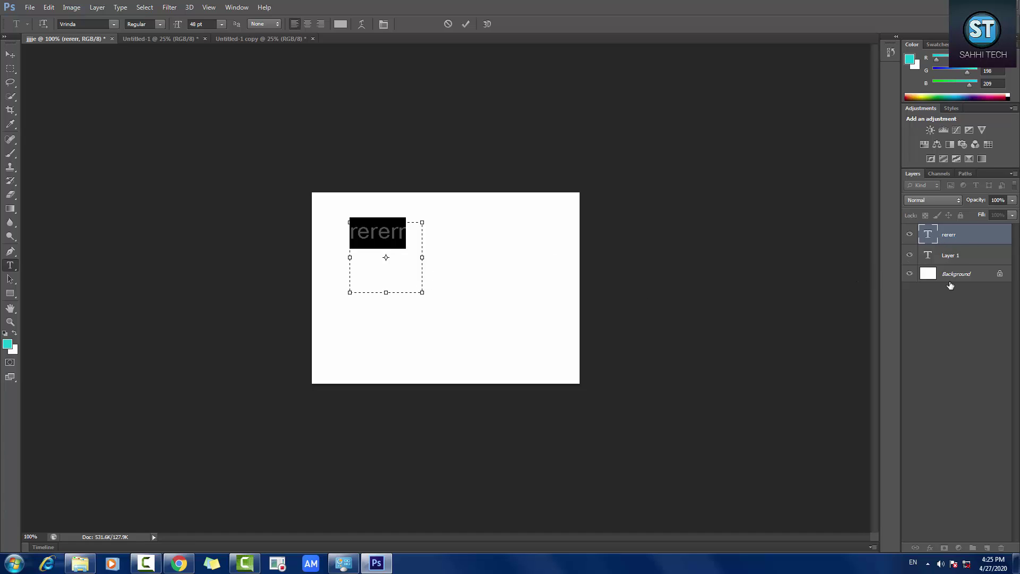
pyautogui.click(783, 310)
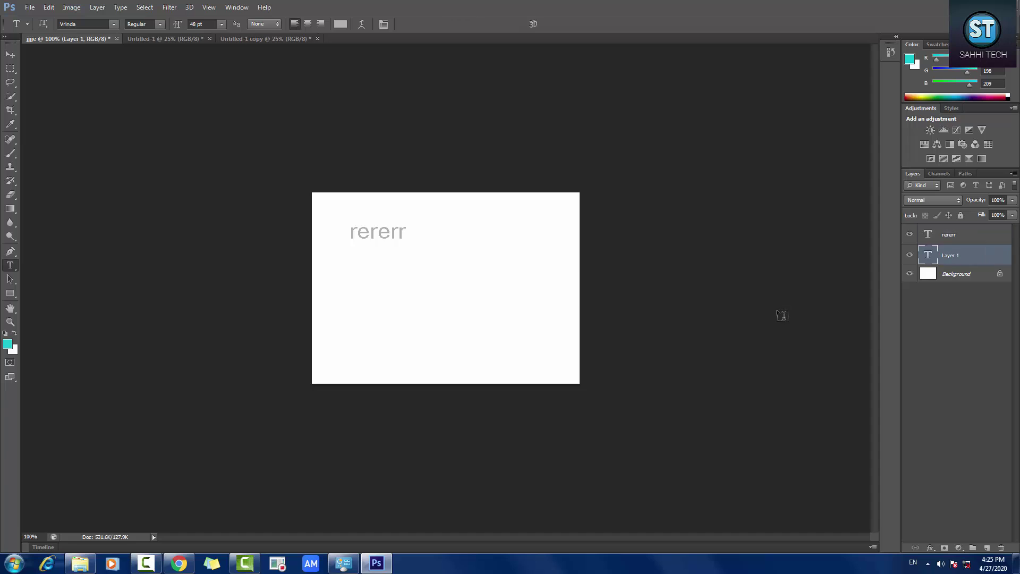
# Delete letters from 'rererr' so it reads 'rrr', and commit the edit.
pyautogui.click(955, 236)
pyautogui.doubleClick(375, 233)
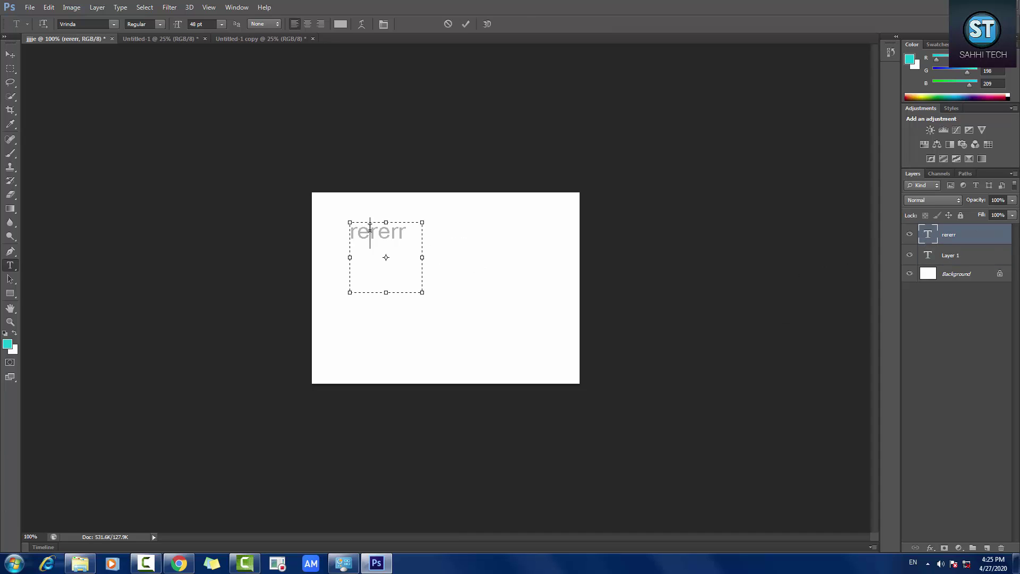
pyautogui.click(381, 237)
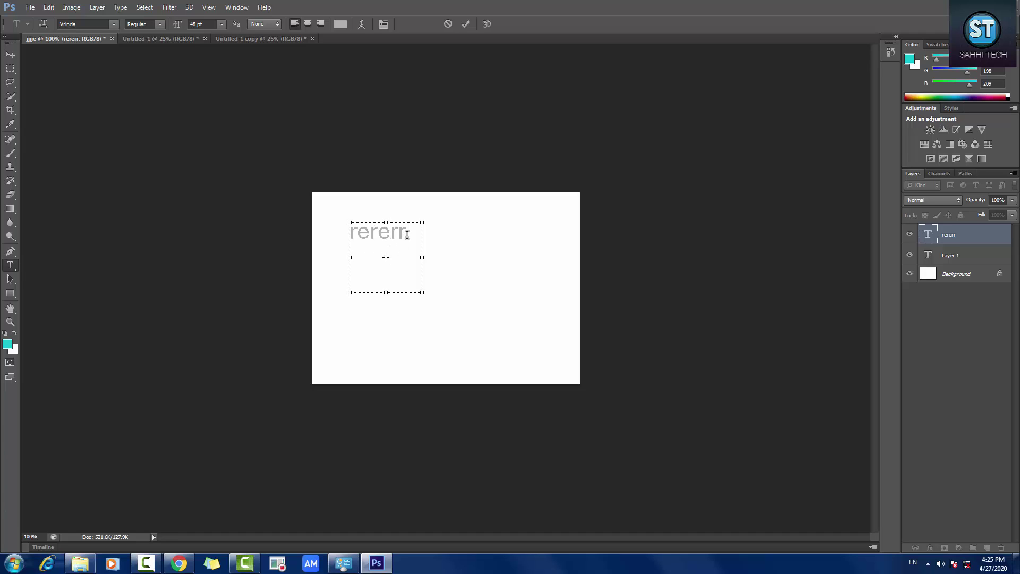
pyautogui.press('BackSpace')
pyautogui.press('BackSpace')
pyautogui.press('BackSpace')
pyautogui.click(928, 256)
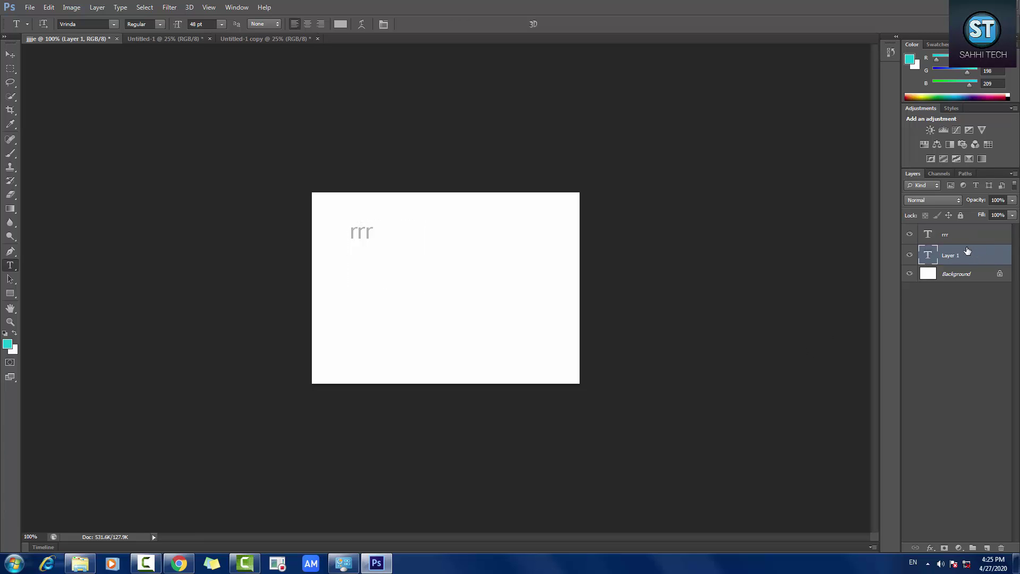
# Delete the empty Layer 1, leaving only the rrr text layer over Background.
pyautogui.click(1001, 547)
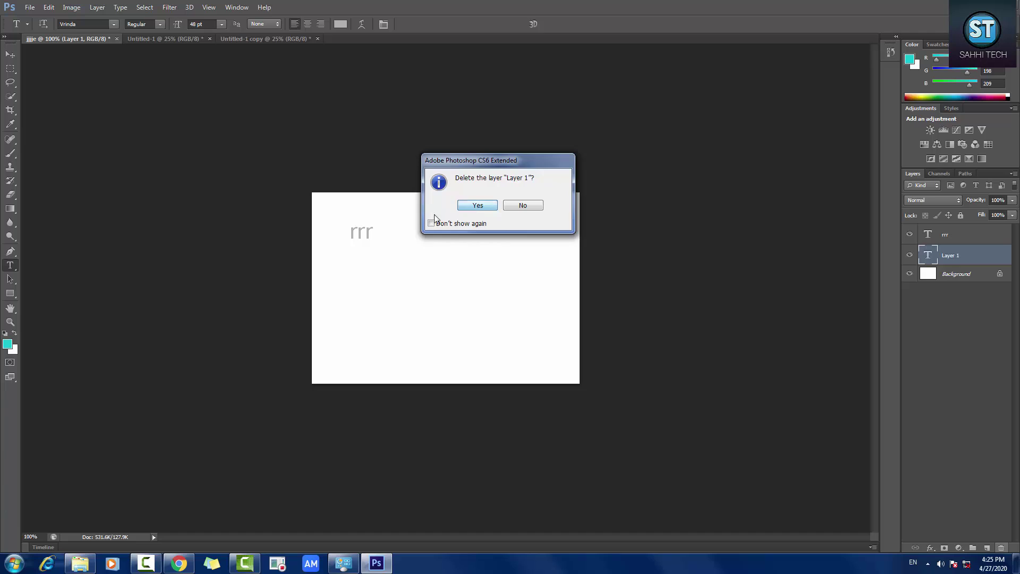
pyautogui.press('Return')
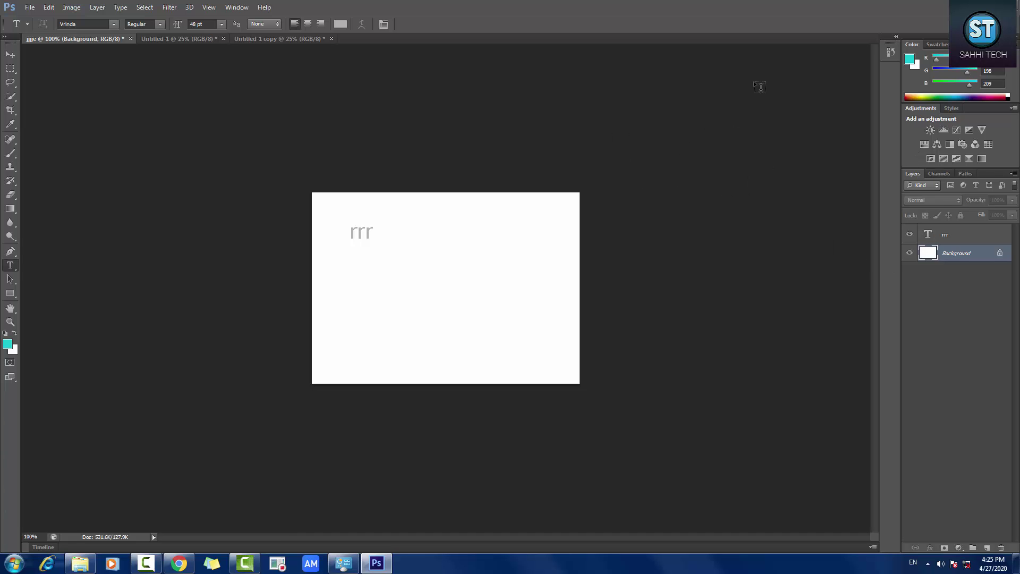
pyautogui.click(239, 7)
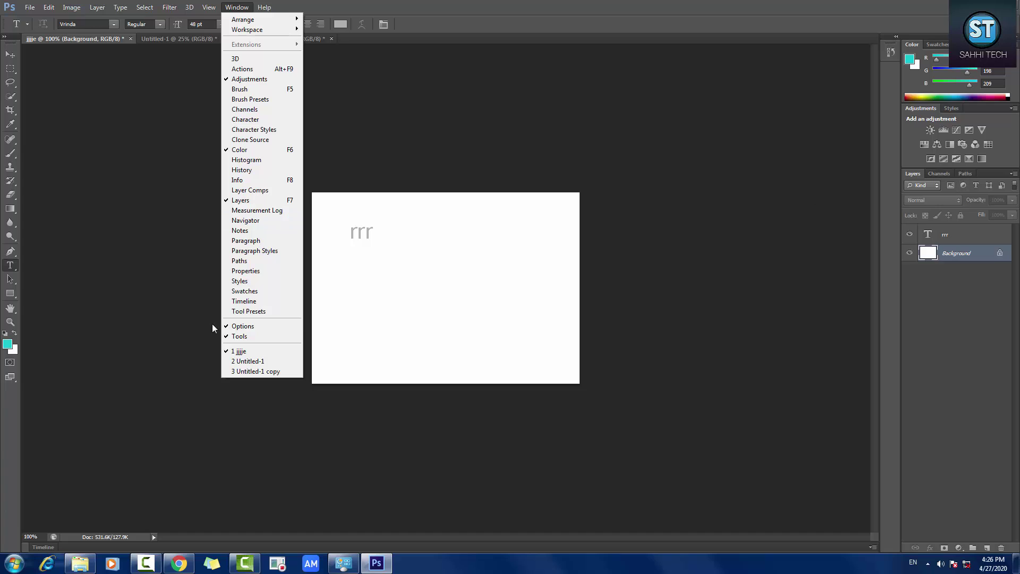
pyautogui.click(239, 336)
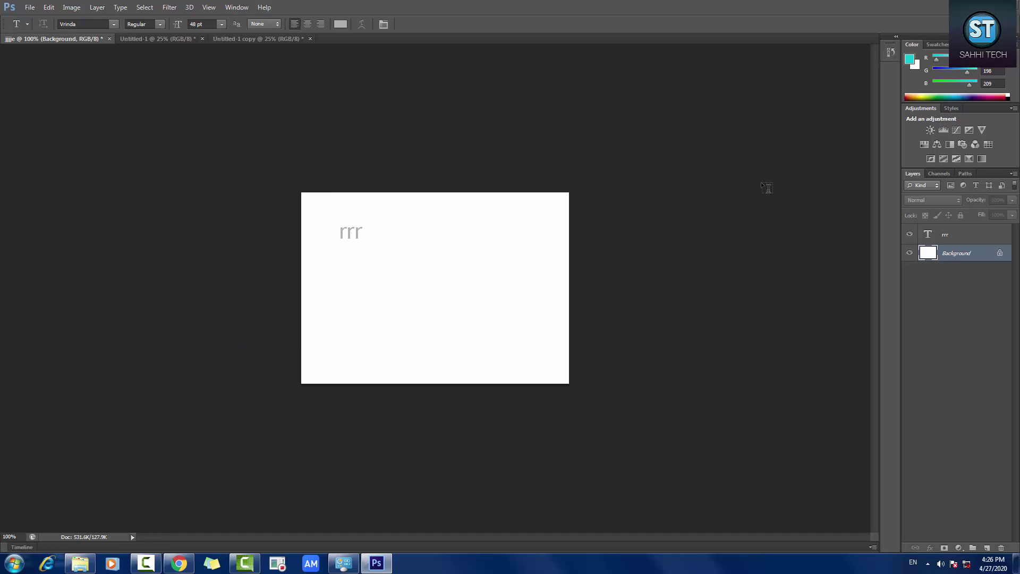
pyautogui.click(237, 8)
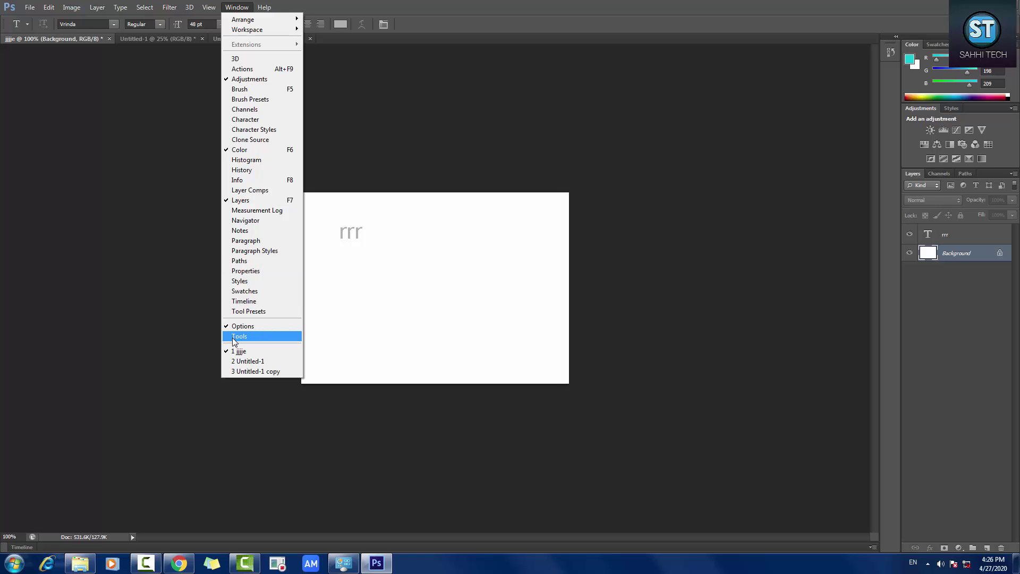
pyautogui.click(237, 338)
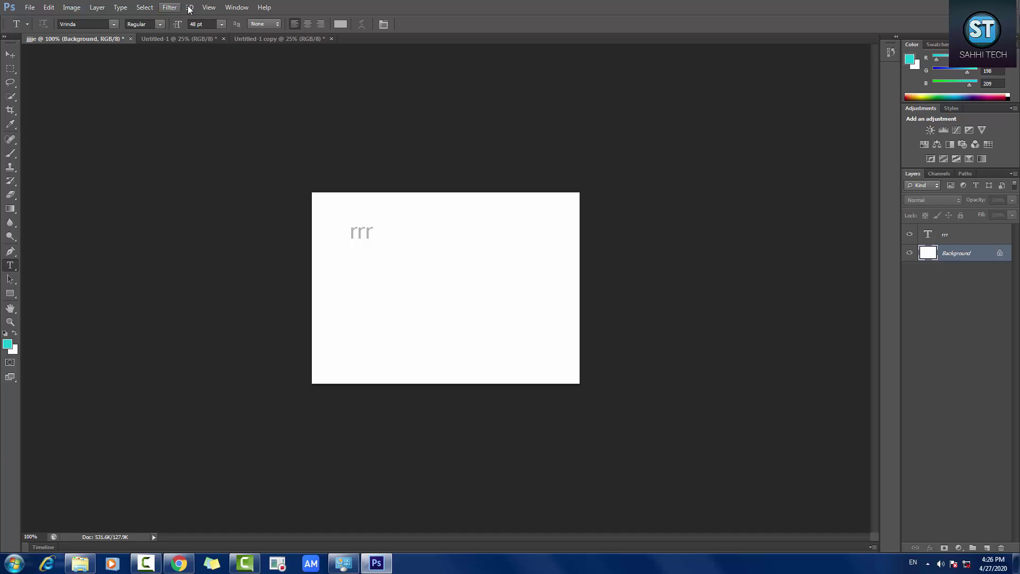
pyautogui.click(236, 6)
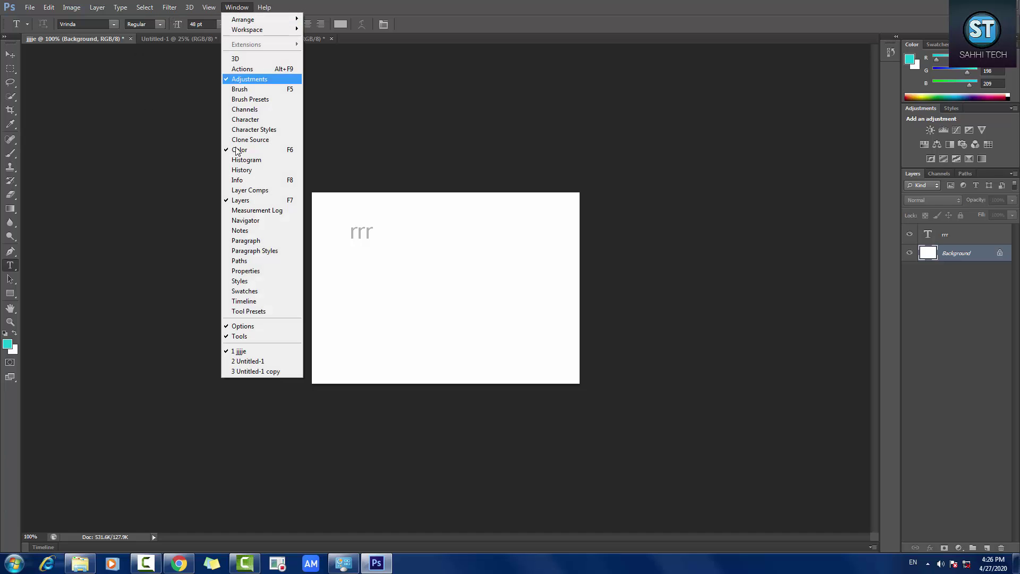
pyautogui.click(240, 202)
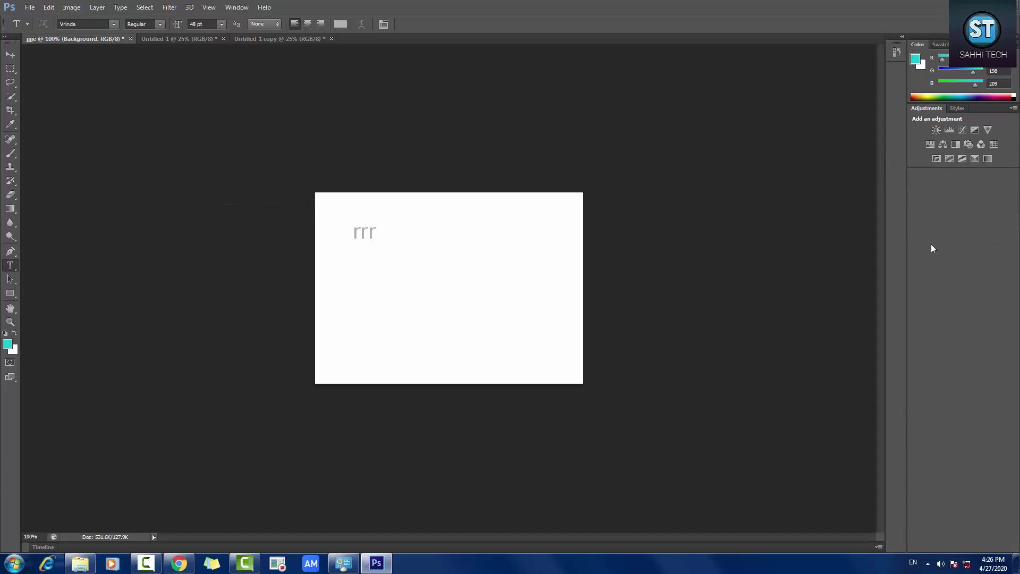
pyautogui.click(237, 6)
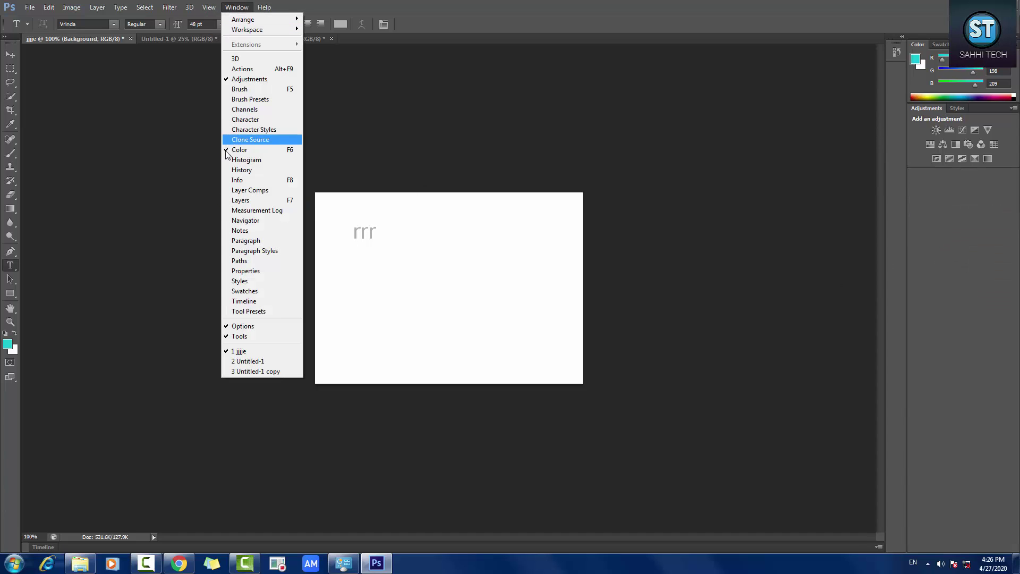
pyautogui.click(228, 202)
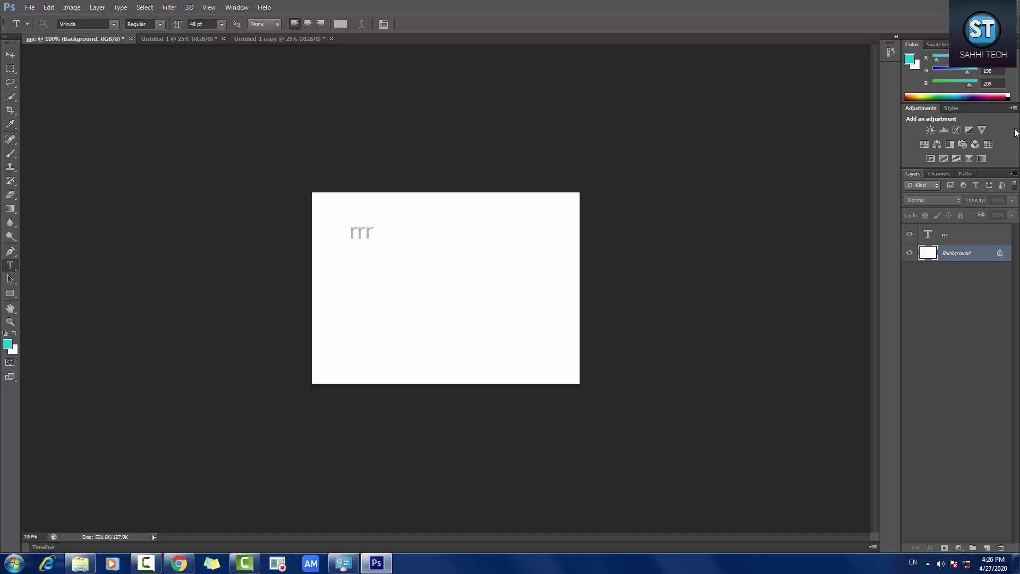
# Add a Brightness/Contrast adjustment layer above Background and re-dock its Properties panel.
pyautogui.click(931, 130)
pyautogui.click(668, 107)
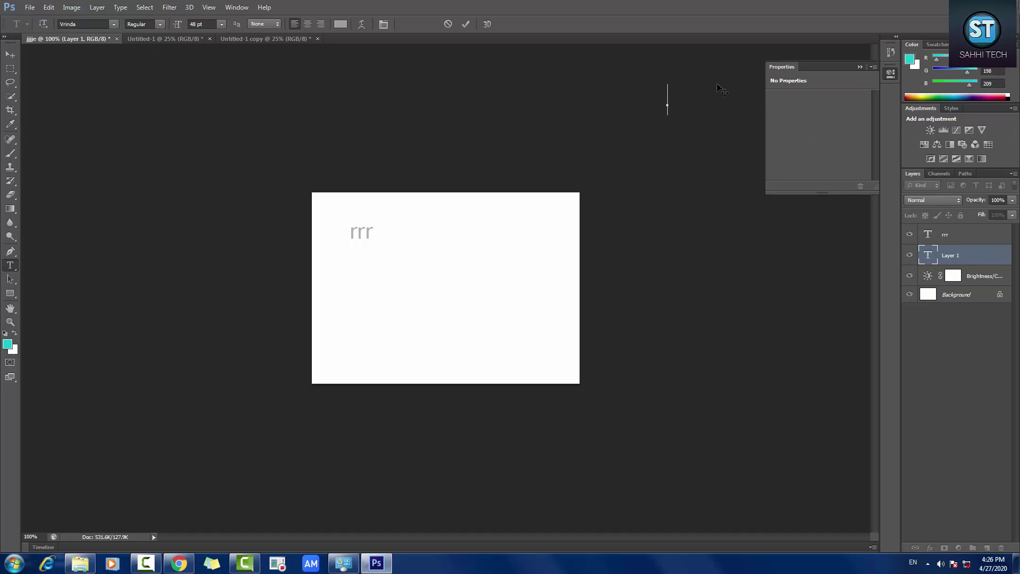
pyautogui.moveTo(844, 65); pyautogui.dragTo(779, 64)
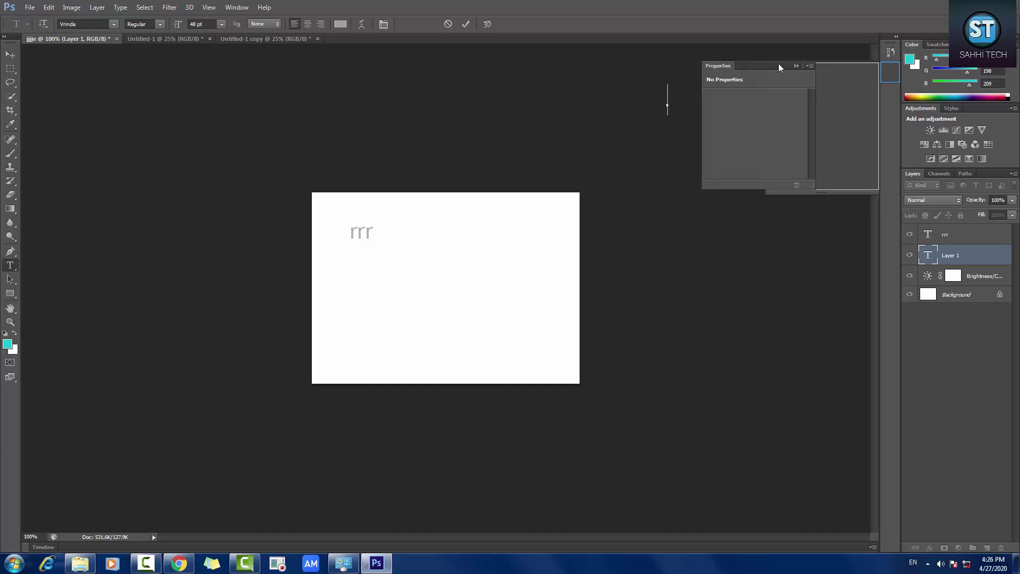